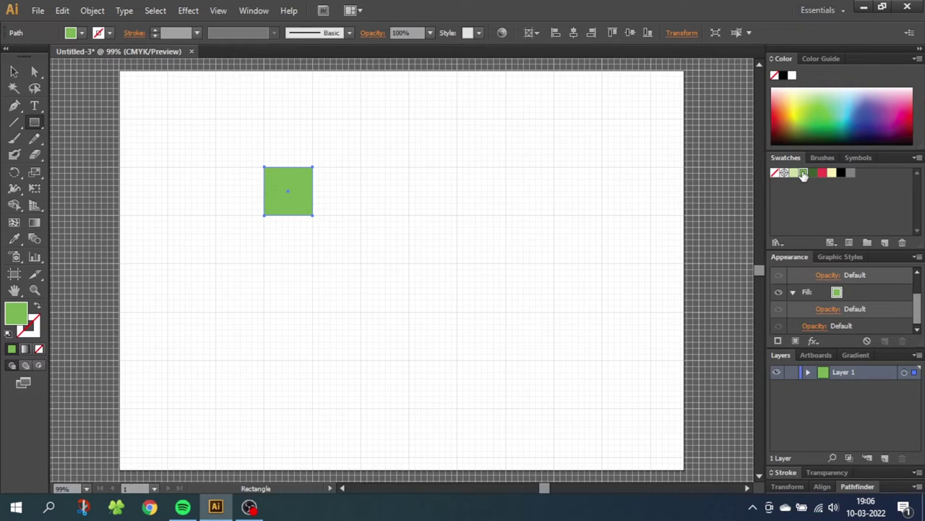
- Duplicate the green square twice in a row to its right, leaving one square's width between the shapes
{"action": "left_click", "coordinate": [13, 72]}
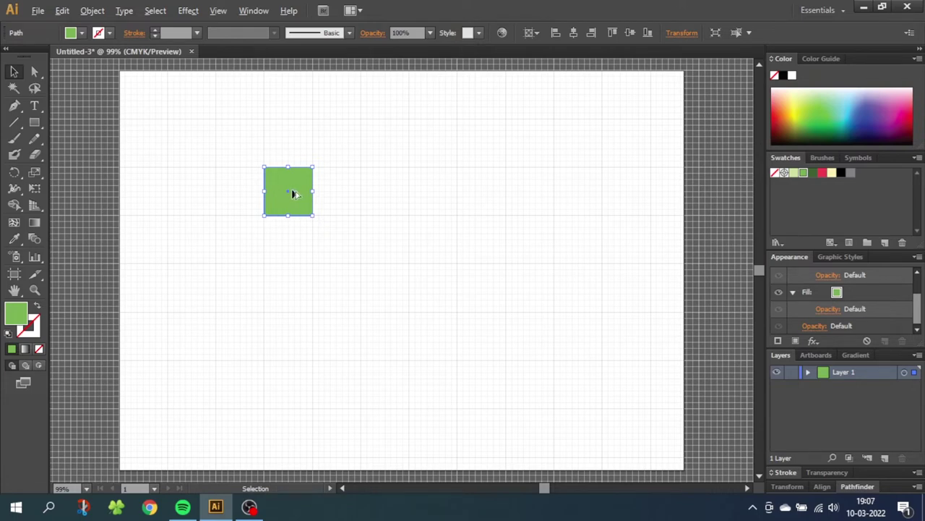
{"action": "left_click_drag", "start_coordinate": [291, 188], "coordinate": [487, 191]}
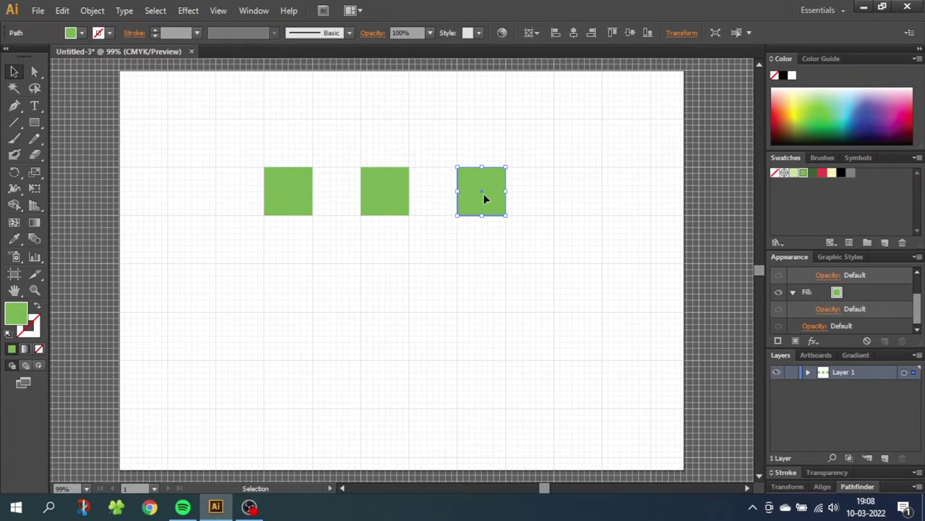
- Turn the leftmost green square into a left-pointing triangle by adding a left-edge midpoint anchor and deleting both left corner anchors
{"action": "left_click", "coordinate": [302, 194]}
{"action": "left_click", "coordinate": [34, 289]}
{"action": "left_click_drag", "start_coordinate": [195, 134], "coordinate": [397, 275]}
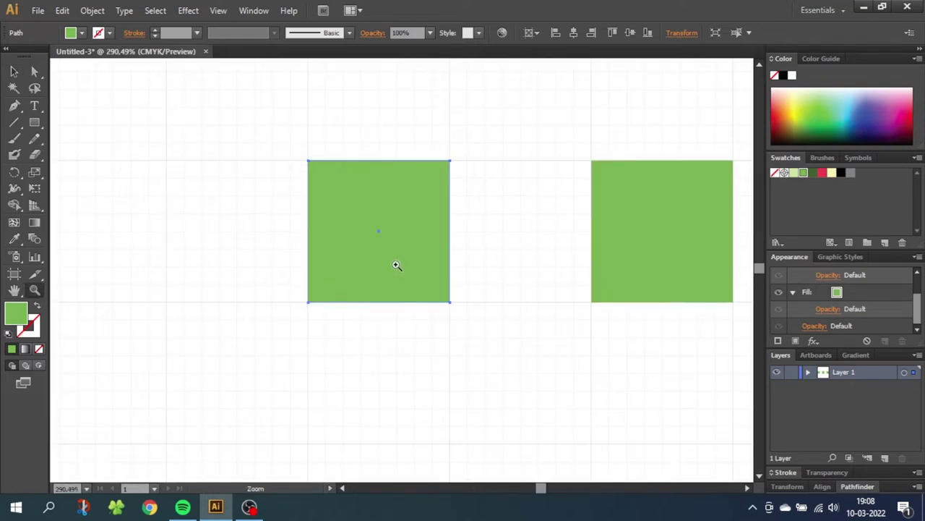
{"action": "left_click", "coordinate": [14, 105]}
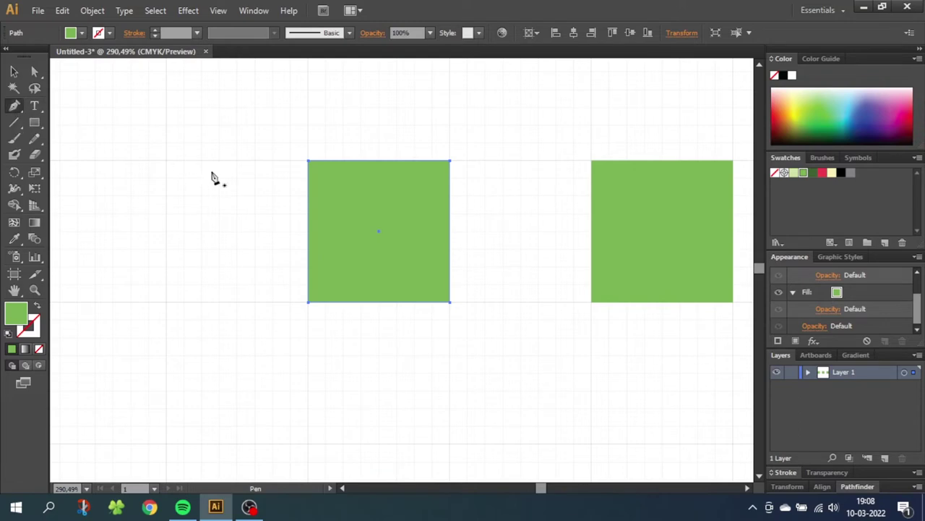
{"action": "left_click", "coordinate": [308, 235]}
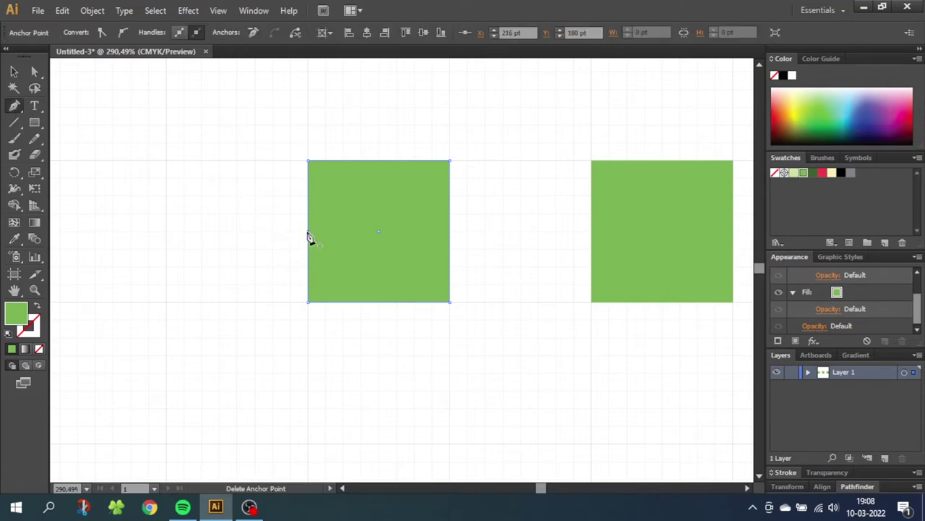
{"action": "left_click", "coordinate": [309, 162]}
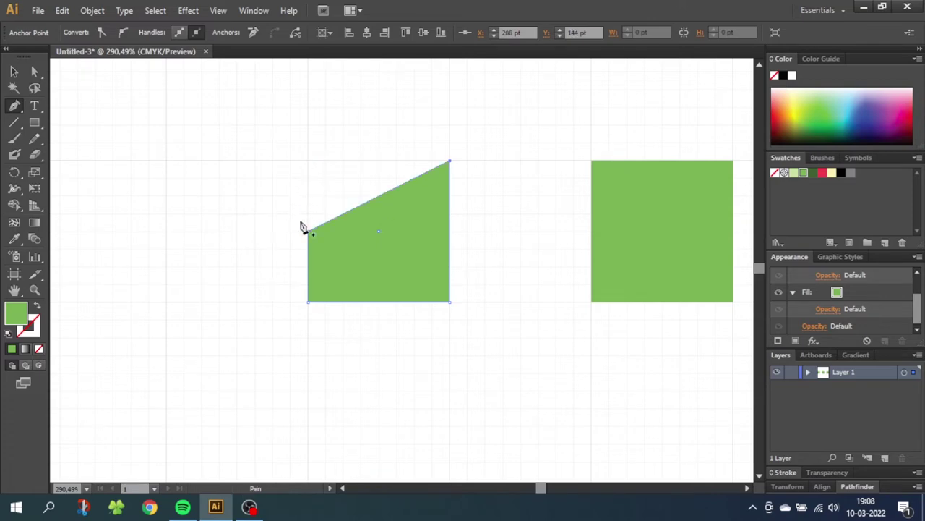
{"action": "left_click", "coordinate": [308, 302]}
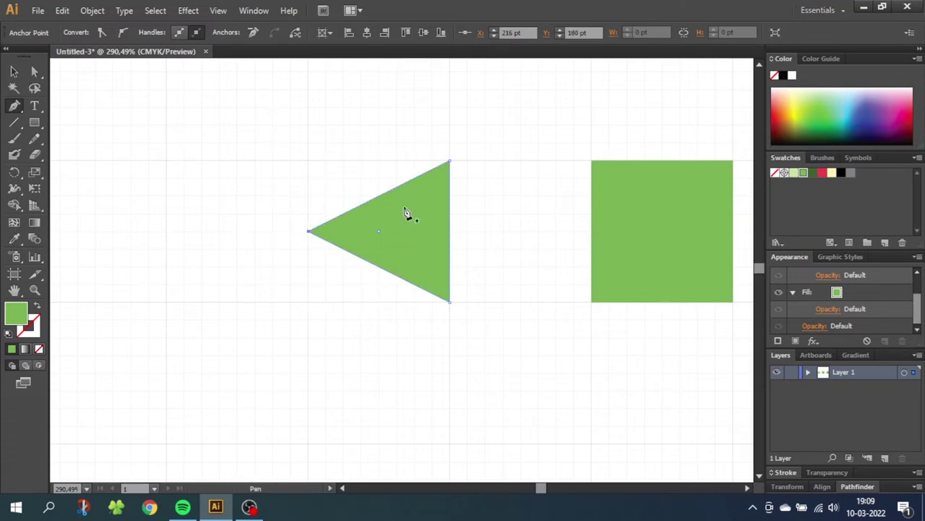
- Curve both slanted sides of the triangle outward with horizontal handles, keeping its right edge straight, and deselect it
{"action": "left_click_drag", "start_coordinate": [450, 162], "coordinate": [521, 161]}
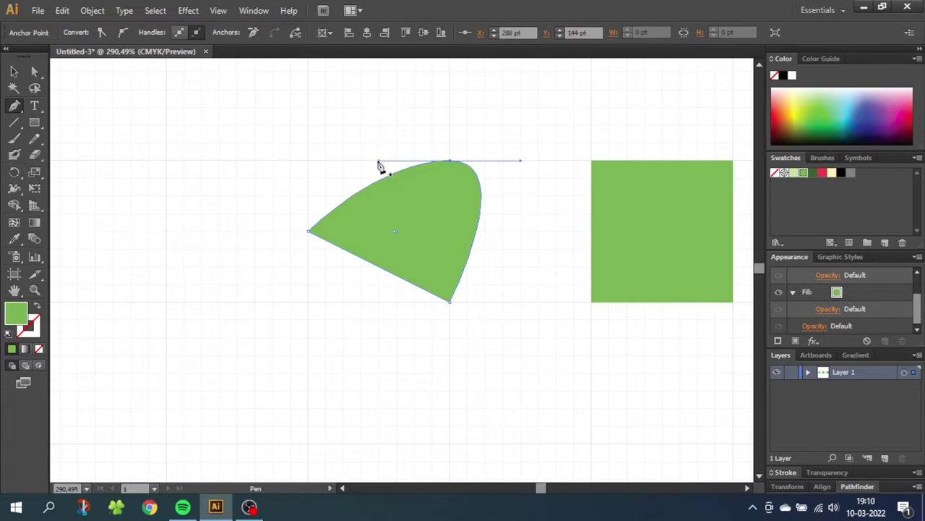
{"action": "key", "text": "alt"}
{"action": "left_click_drag", "start_coordinate": [449, 302], "coordinate": [378, 305]}
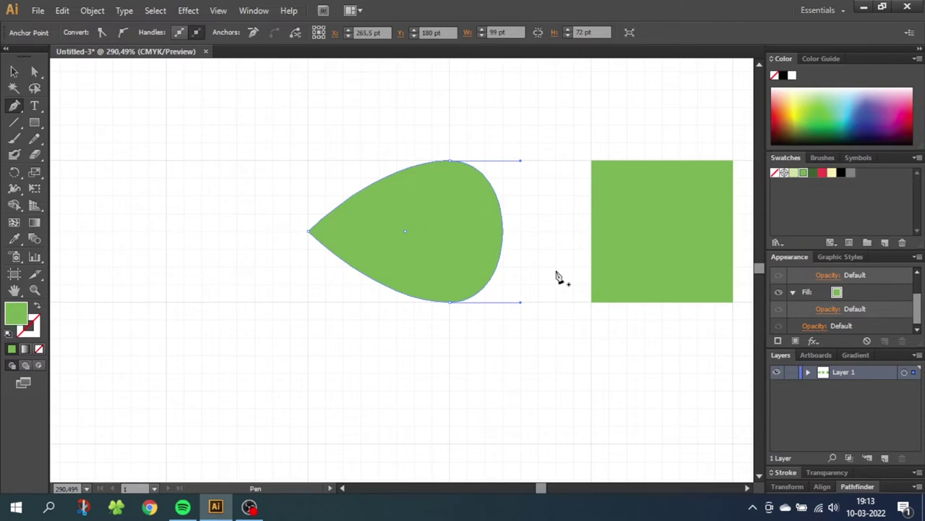
{"action": "key", "text": "alt"}
{"action": "left_click_drag", "start_coordinate": [522, 304], "coordinate": [451, 306]}
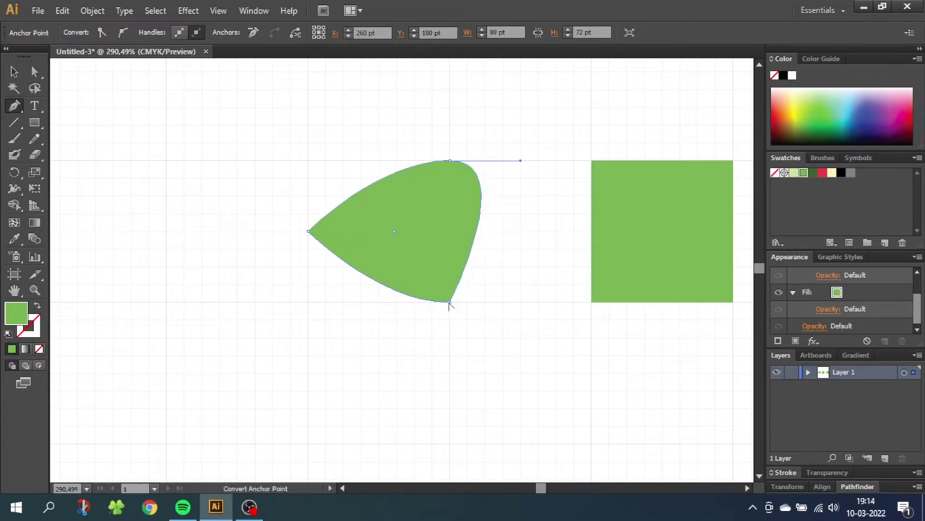
{"action": "left_click_drag", "start_coordinate": [521, 160], "coordinate": [449, 161]}
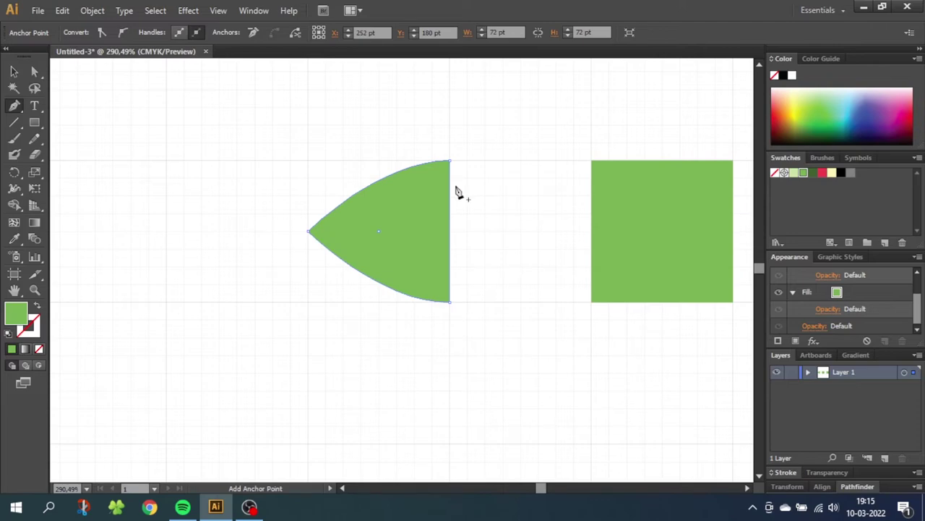
{"action": "left_click", "coordinate": [463, 202], "text": "ctrl"}
- Draw a green circle as tall as the rightmost square and centre it on that square's right edge
{"action": "left_click_drag", "start_coordinate": [541, 488], "coordinate": [548, 482]}
{"action": "left_click", "coordinate": [34, 123]}
{"action": "left_click_drag", "start_coordinate": [34, 125], "coordinate": [79, 151]}
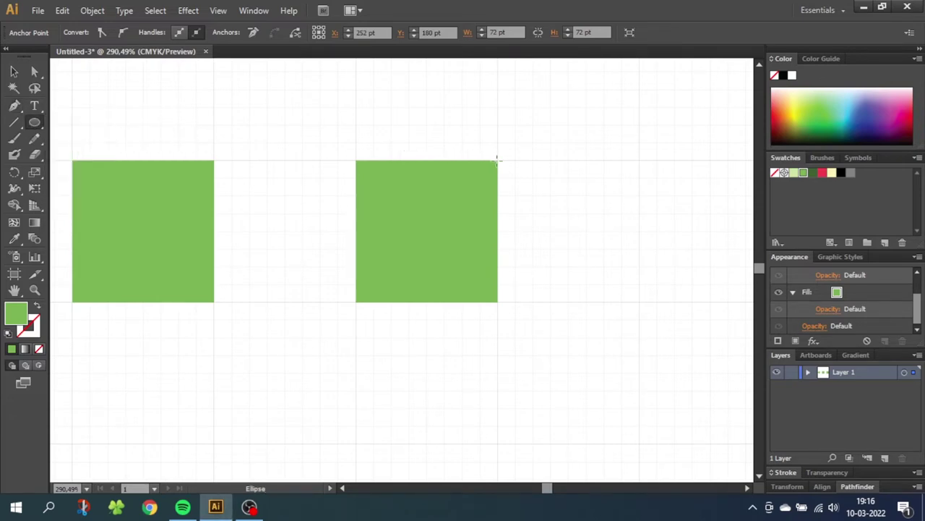
{"action": "left_click_drag", "start_coordinate": [496, 159], "coordinate": [640, 293]}
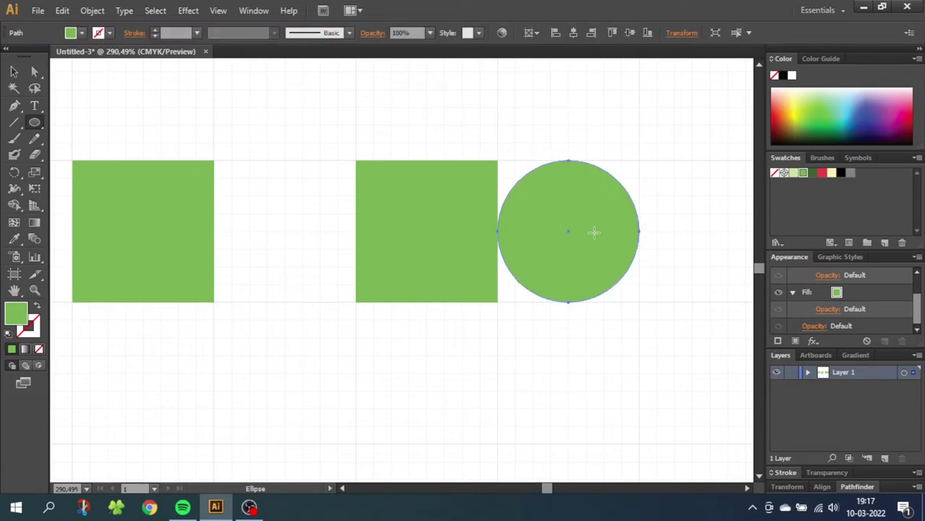
{"action": "left_click_drag", "start_coordinate": [594, 232], "coordinate": [514, 233]}
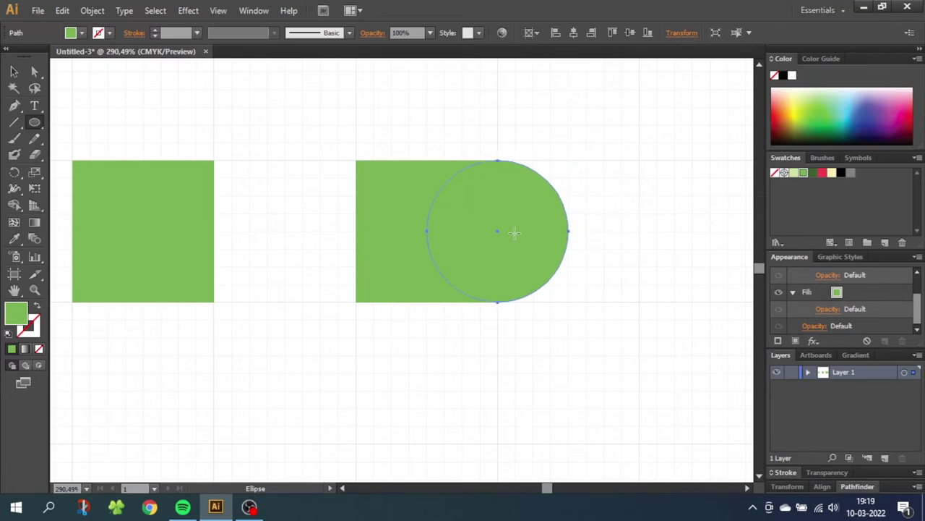
- Draw a smaller circle filled pale yellow, place it over the head's upper edge, and duplicate it directly below and beside the head
{"action": "left_click_drag", "start_coordinate": [497, 444], "coordinate": [600, 350]}
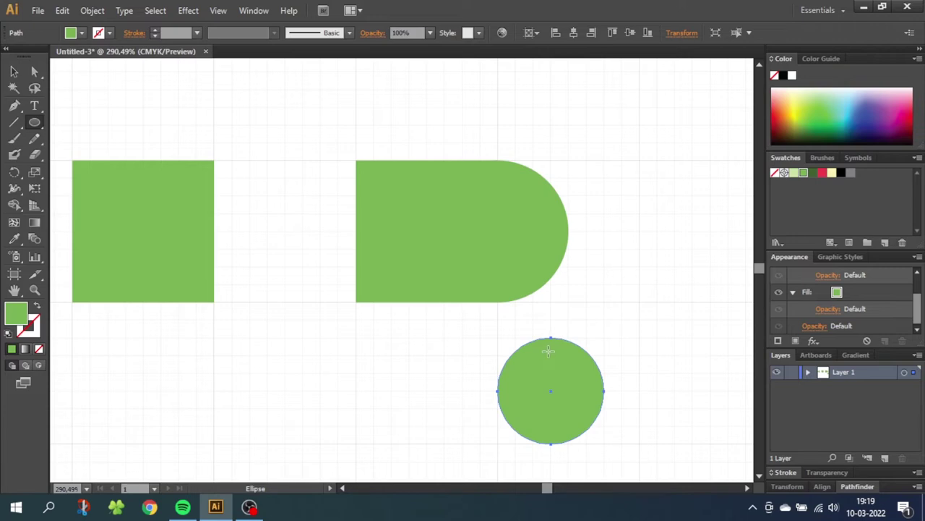
{"action": "left_click", "coordinate": [831, 173]}
{"action": "left_click", "coordinate": [15, 72]}
{"action": "left_click_drag", "start_coordinate": [571, 407], "coordinate": [487, 214]}
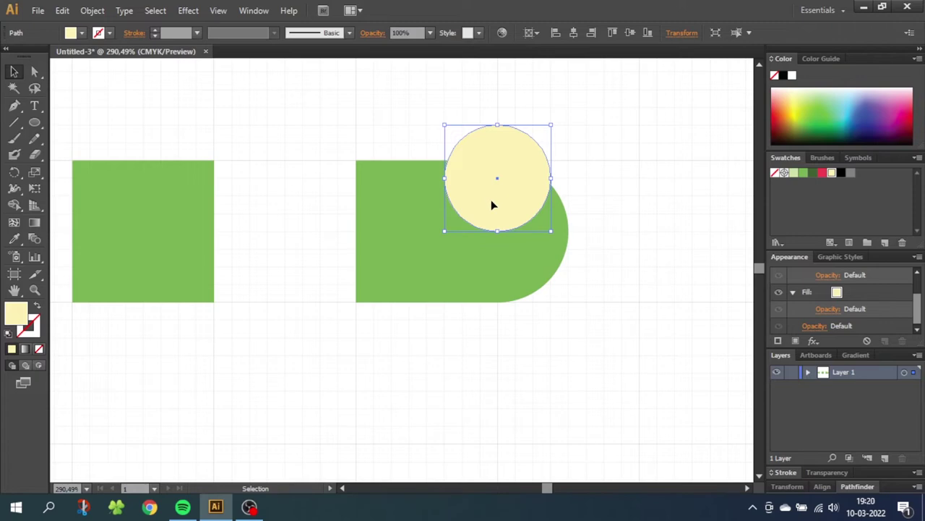
{"action": "left_click_drag", "start_coordinate": [502, 193], "coordinate": [636, 305]}
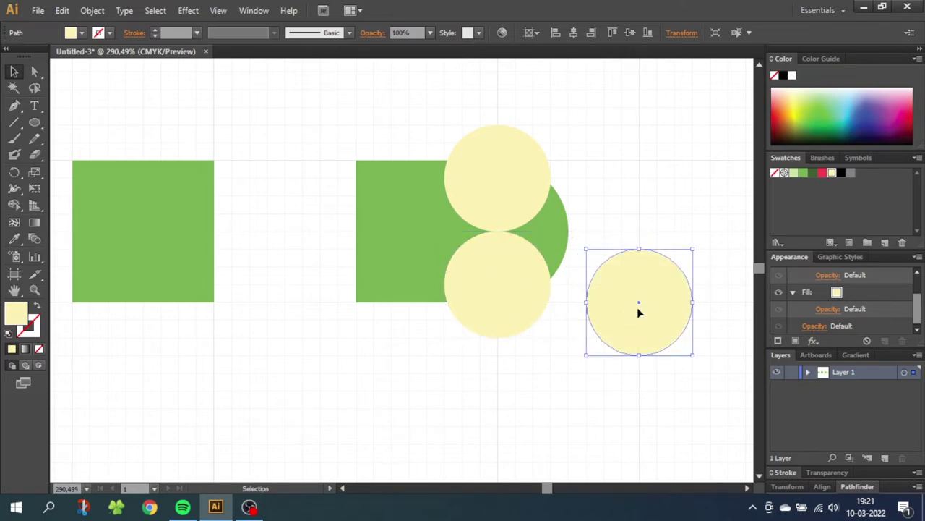
- Shrink the spare circle, fill it black, place it at the lower eye's right edge as a pupil, and make a half-size copy
{"action": "left_click_drag", "start_coordinate": [693, 248], "coordinate": [618, 315]}
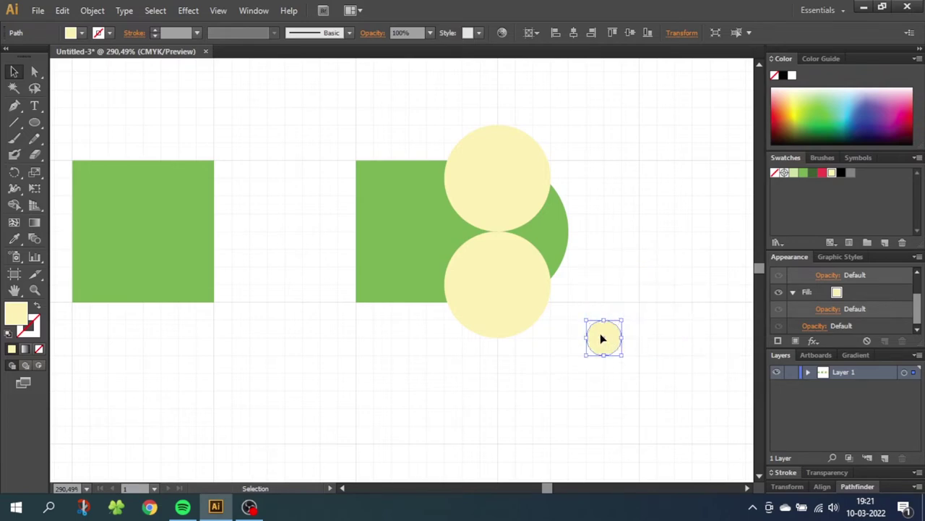
{"action": "left_click", "coordinate": [842, 173]}
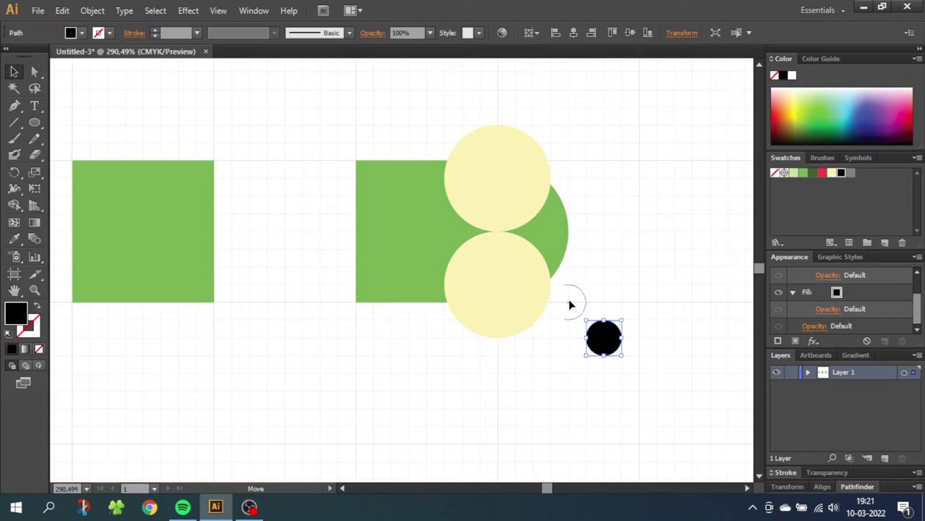
{"action": "left_click_drag", "start_coordinate": [615, 340], "coordinate": [589, 284]}
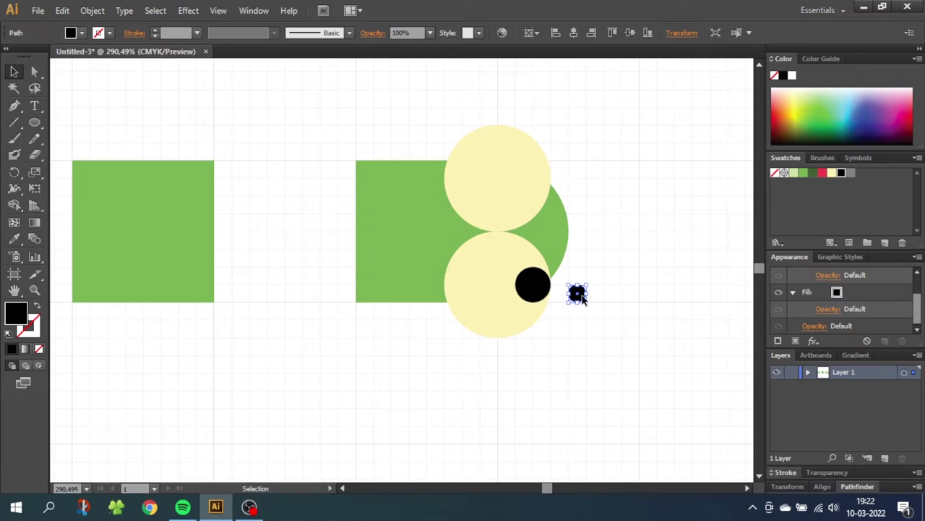
- Place the small black circle at the pupil's upper-right edge and trim its part outside the pupil with Shape Builder
{"action": "left_click_drag", "start_coordinate": [582, 296], "coordinate": [557, 289]}
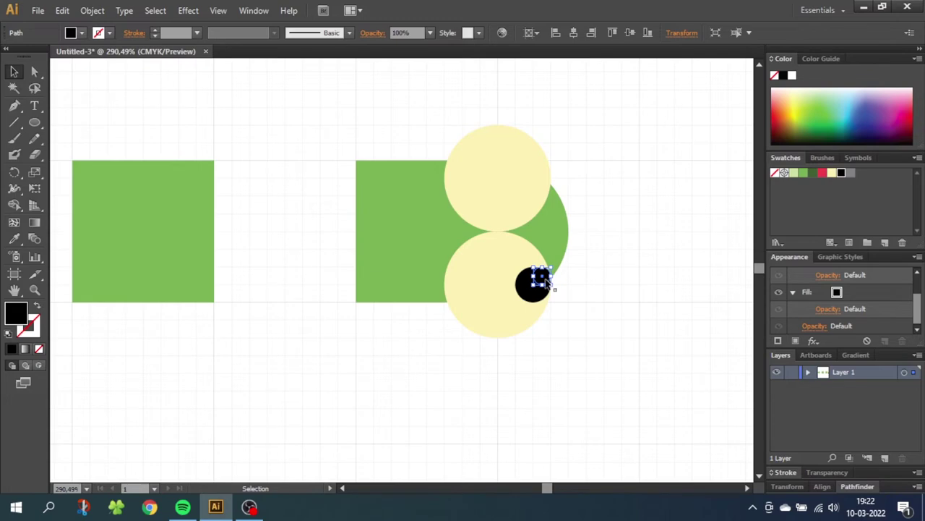
{"action": "key", "text": "shift"}
{"action": "left_click", "coordinate": [524, 287], "text": "shift"}
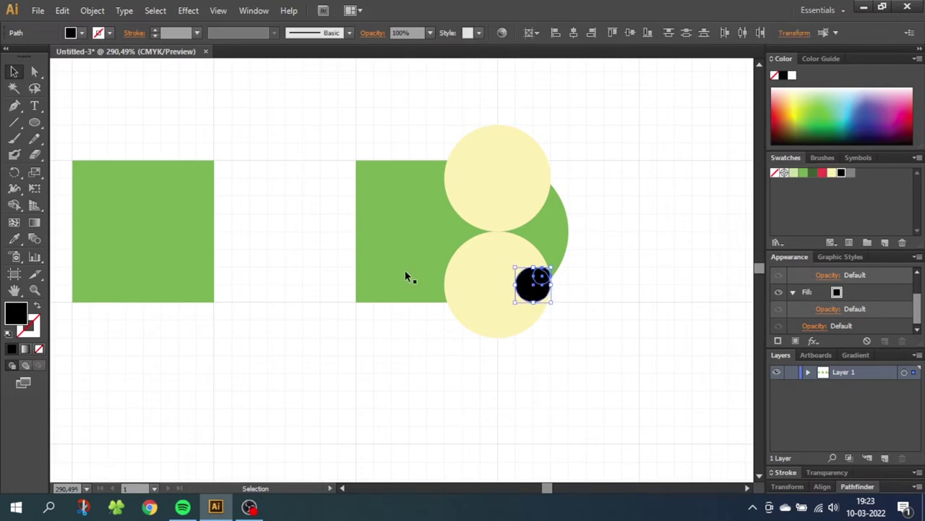
{"action": "left_click", "coordinate": [16, 206]}
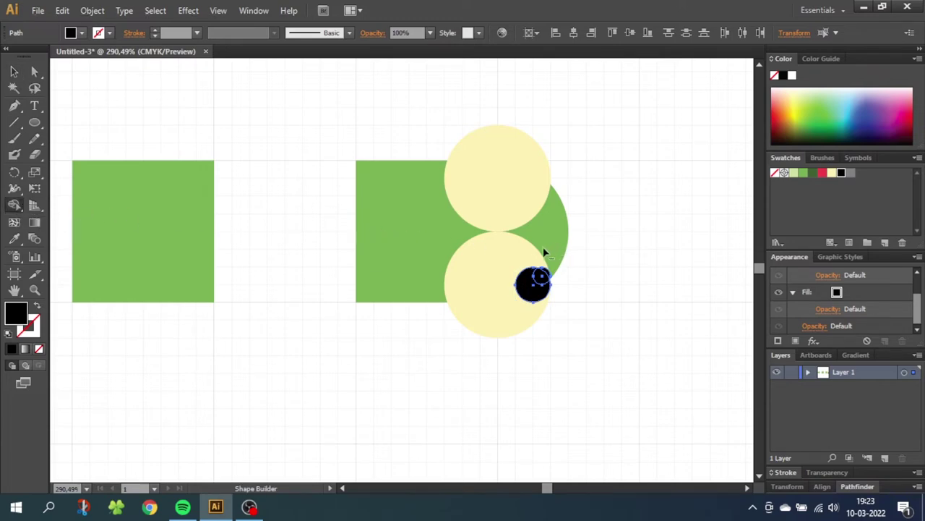
{"action": "left_click_drag", "start_coordinate": [544, 251], "coordinate": [542, 276]}
- Fill the small highlight shape in the lower pupil with gray
{"action": "left_click", "coordinate": [14, 72]}
{"action": "left_click", "coordinate": [571, 287]}
{"action": "left_click", "coordinate": [544, 281]}
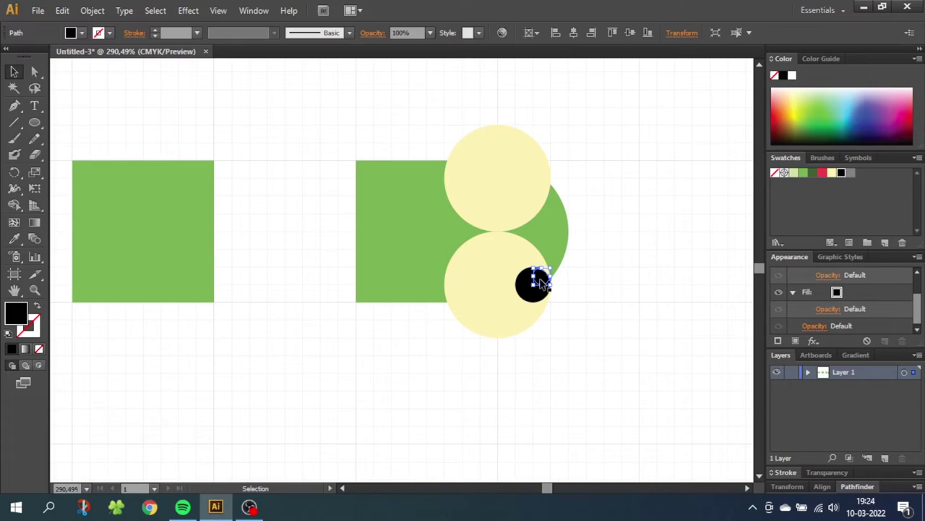
{"action": "left_click", "coordinate": [850, 173]}
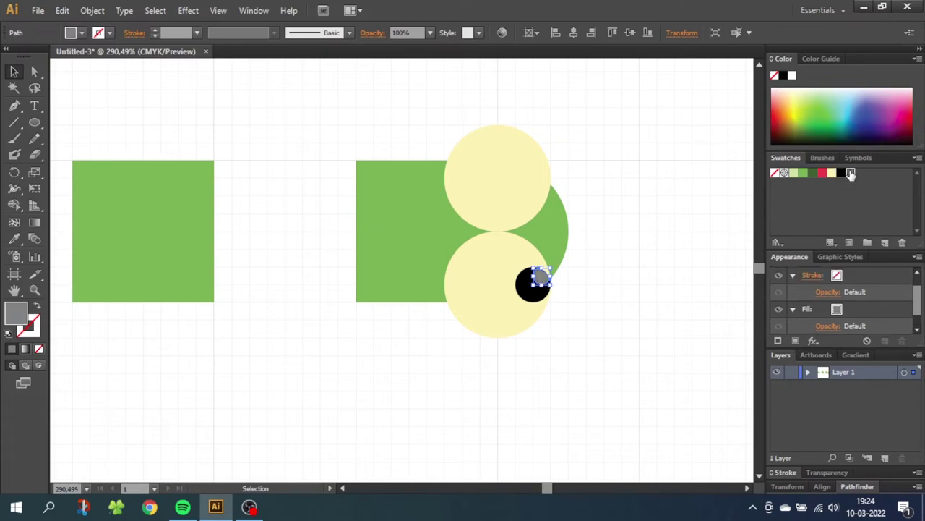
- Duplicate the black pupil together with its gray highlight onto the matching spot of the upper eye
{"action": "left_click", "coordinate": [524, 293], "text": "shift"}
{"action": "left_click", "coordinate": [525, 293], "text": "shift"}
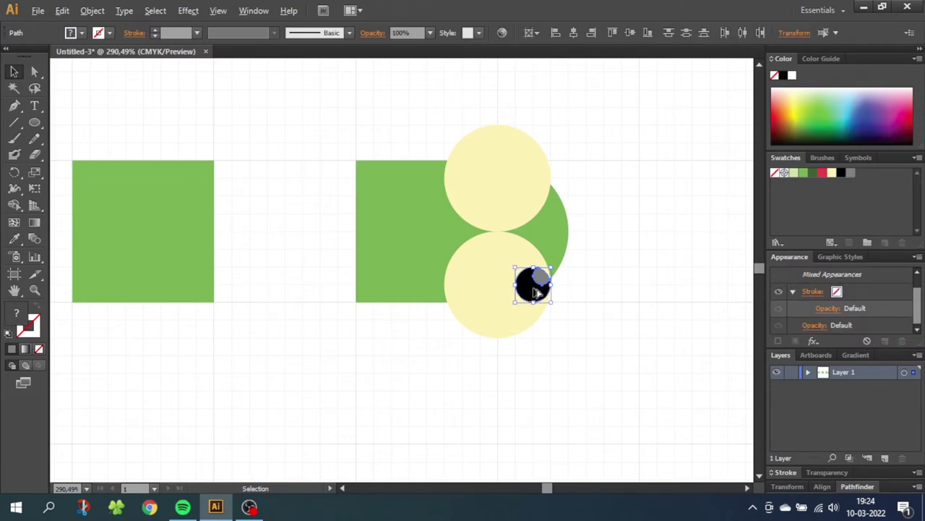
{"action": "key", "text": "ctrl+c"}
{"action": "left_click_drag", "start_coordinate": [536, 279], "coordinate": [539, 185]}
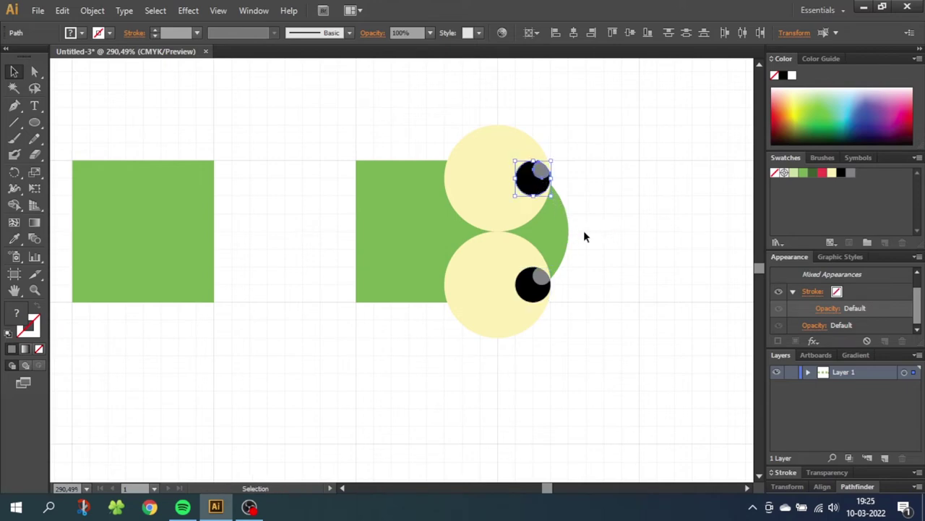
- Draw a horizontal tongue line from the front of the head outward with the Pen tool and give it a 2 mm stroke
{"action": "left_click", "coordinate": [14, 108]}
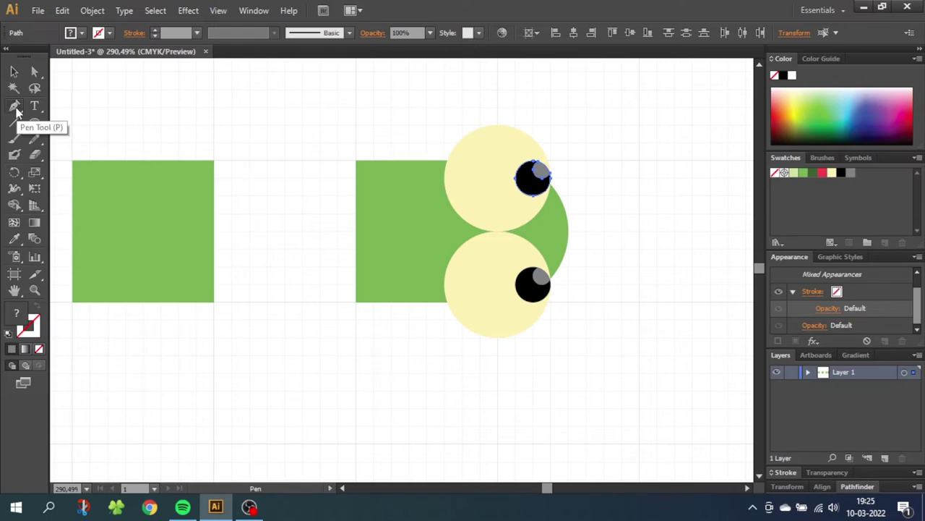
{"action": "left_click", "coordinate": [551, 231]}
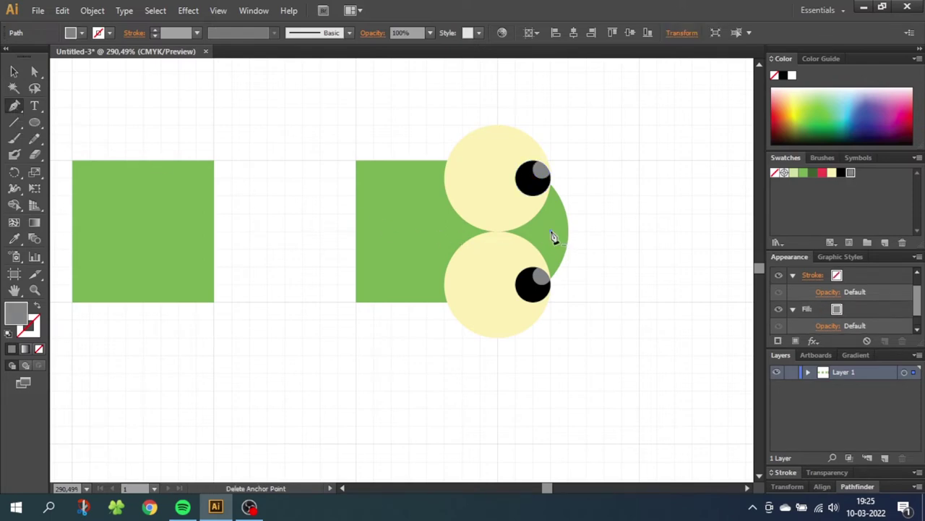
{"action": "left_click", "coordinate": [604, 232]}
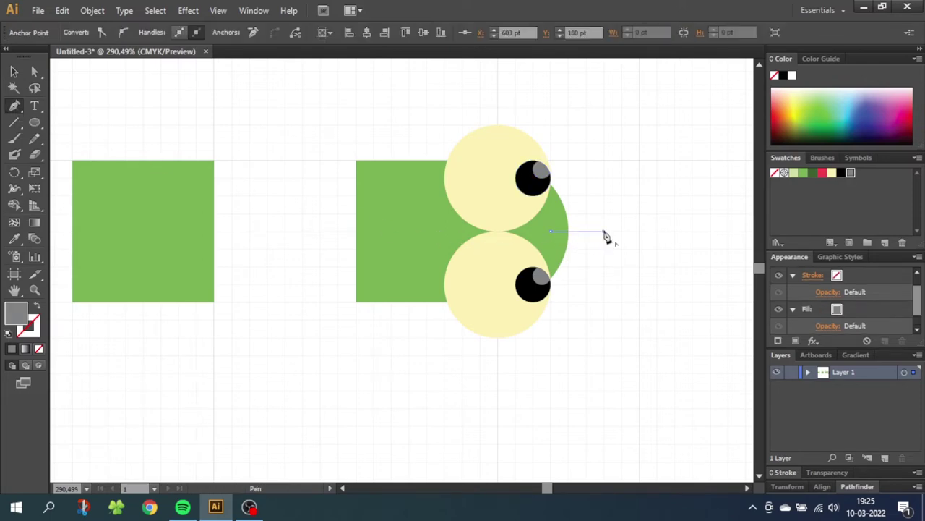
{"action": "left_click", "coordinate": [14, 72]}
{"action": "left_click", "coordinate": [14, 72]}
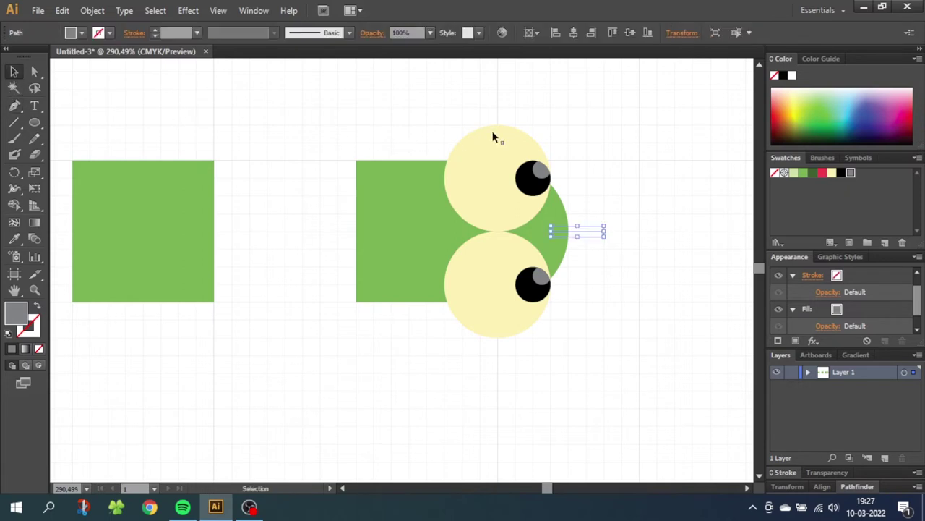
{"action": "left_click", "coordinate": [197, 36]}
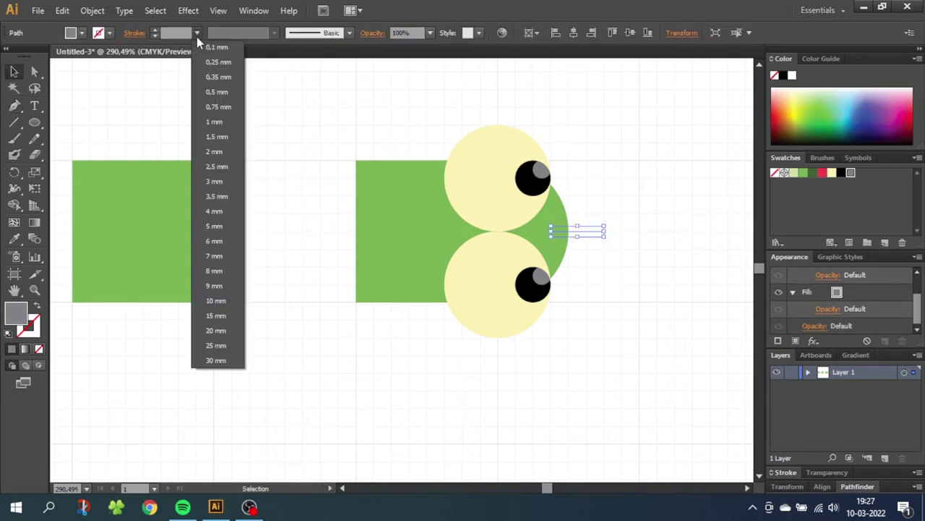
{"action": "left_click", "coordinate": [218, 151]}
- Add two short diagonal lines, one upward and one downward, from the tongue's tip to form a fork
{"action": "left_click", "coordinate": [14, 122]}
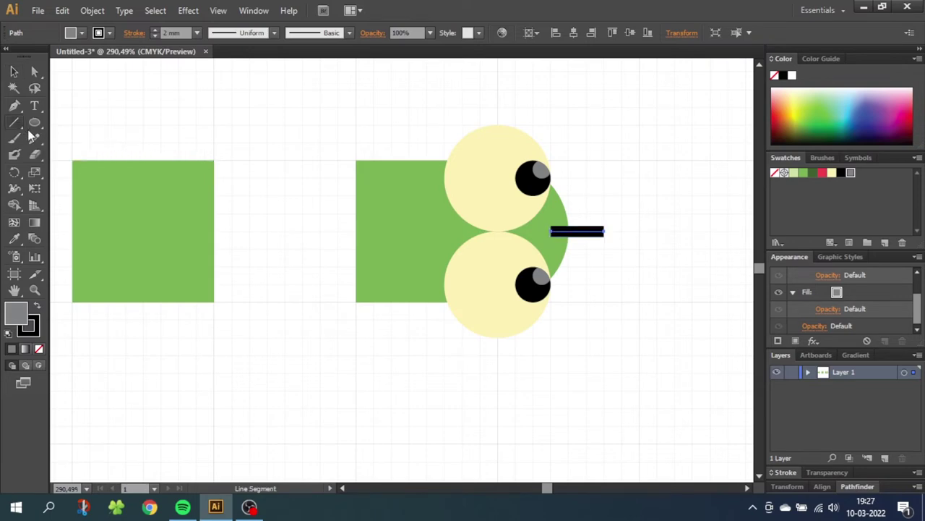
{"action": "left_click_drag", "start_coordinate": [604, 232], "coordinate": [623, 214]}
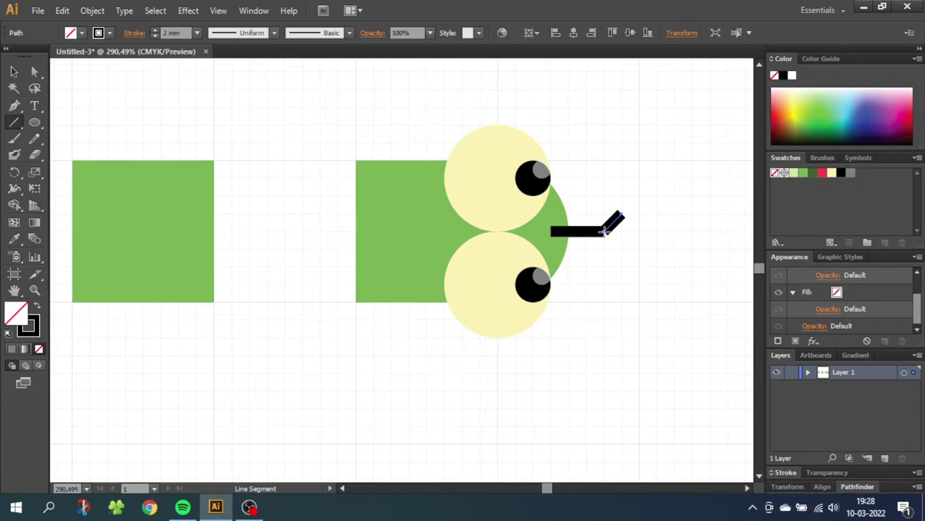
{"action": "left_click_drag", "start_coordinate": [604, 232], "coordinate": [622, 250]}
- Taper the outer ends of both tongue fork lines to points with the Width tool
{"action": "left_click", "coordinate": [13, 188]}
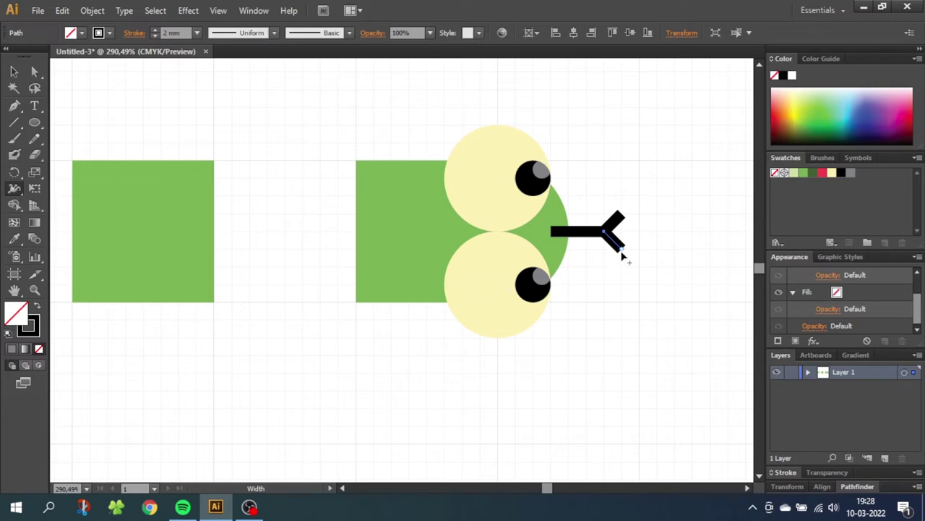
{"action": "left_click_drag", "start_coordinate": [629, 240], "coordinate": [616, 250]}
{"action": "mouse_move", "coordinate": [618, 217]}
{"action": "left_mouse_down"}
{"action": "mouse_move", "coordinate": [632, 224]}
{"action": "mouse_move", "coordinate": [618, 220]}
{"action": "left_mouse_up"}
- Select the whole tongue and colour its stroke with the red swatch
{"action": "left_click", "coordinate": [13, 71]}
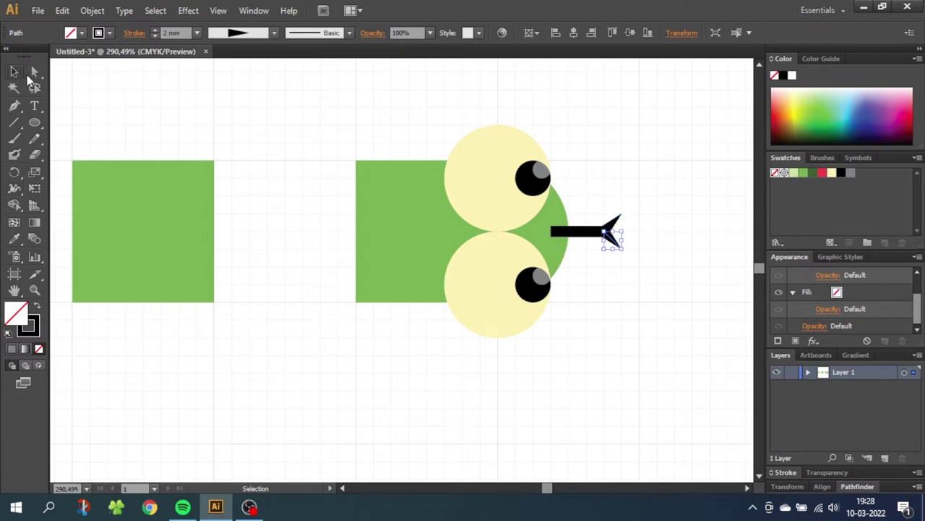
{"action": "left_click_drag", "start_coordinate": [582, 173], "coordinate": [639, 264]}
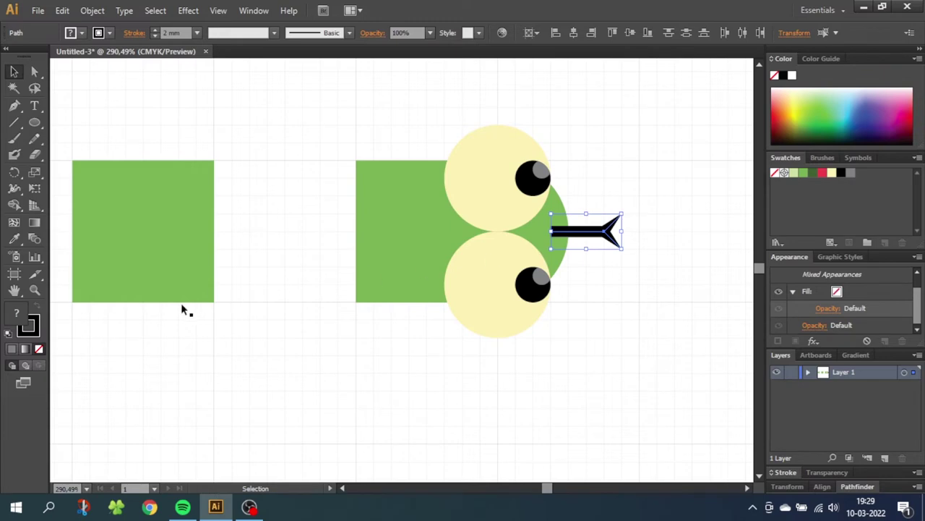
{"action": "left_click", "coordinate": [29, 327]}
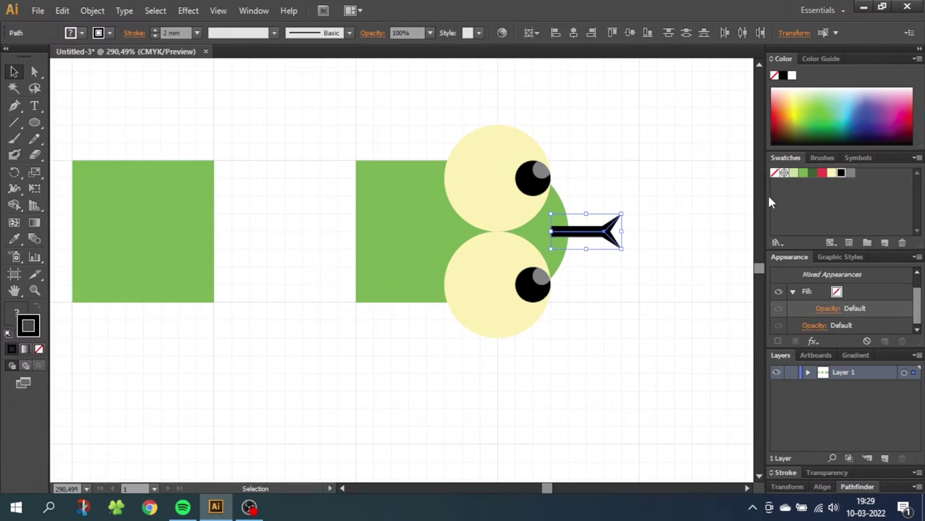
{"action": "left_click", "coordinate": [820, 174]}
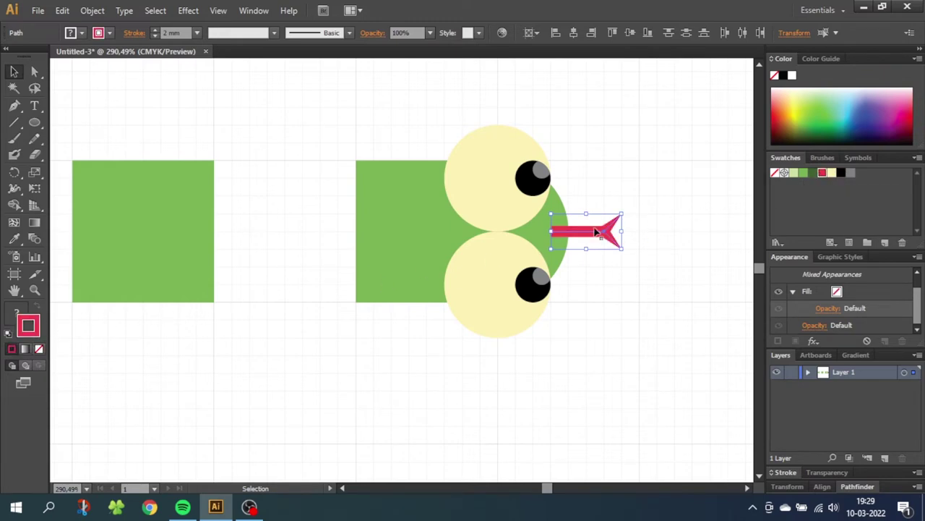
- Arrange the tongue behind the snake's green head
{"action": "right_click", "coordinate": [593, 238]}
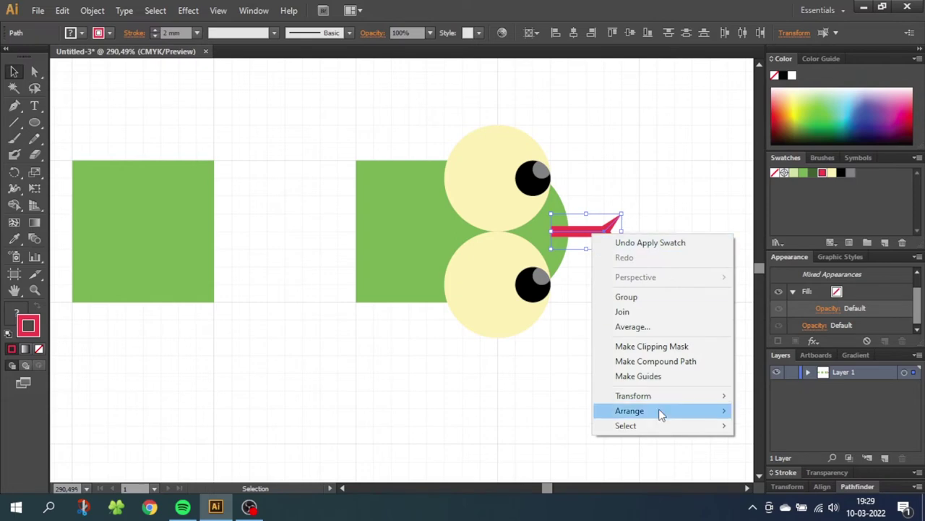
{"action": "mouse_move", "coordinate": [658, 409]}
{"action": "left_click", "coordinate": [787, 455]}
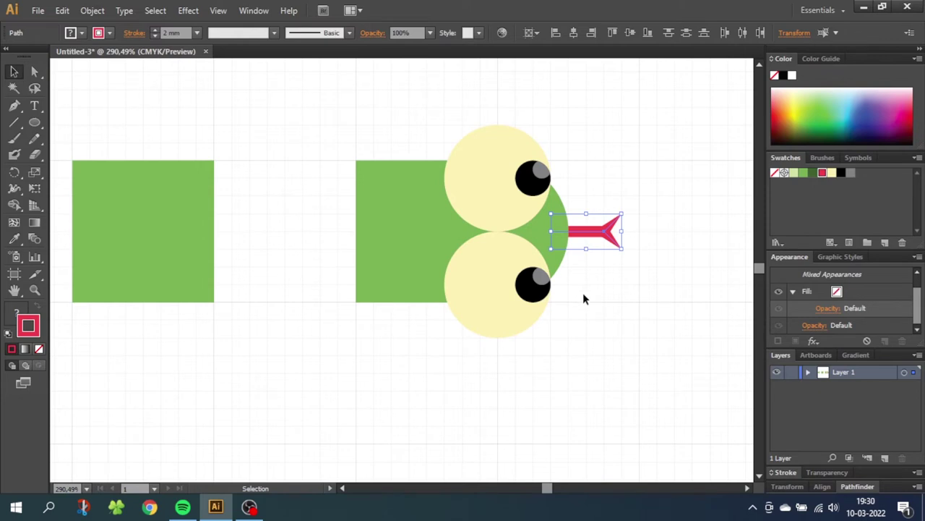
- Draw an M-shaped zigzag with the Pen tool, starting on the edge of the middle green square that faces the tail
{"action": "left_click", "coordinate": [305, 243]}
{"action": "scroll", "coordinate": [306, 244], "scroll_direction": "left", "scroll_amount": 5}
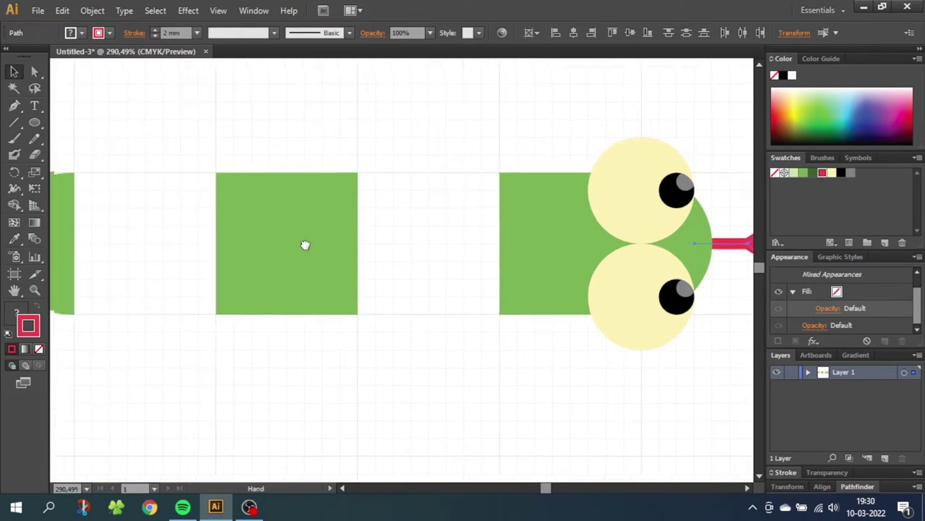
{"action": "left_click", "coordinate": [15, 106]}
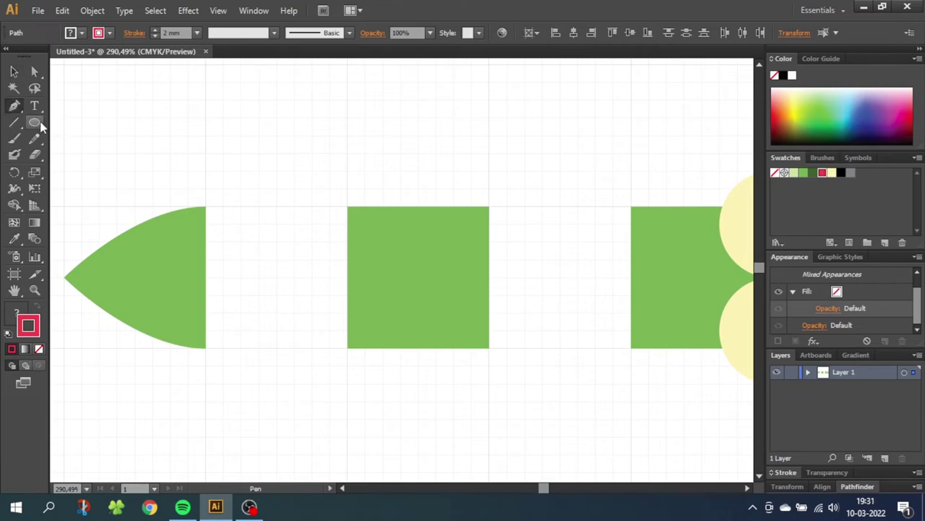
{"action": "left_click", "coordinate": [348, 294]}
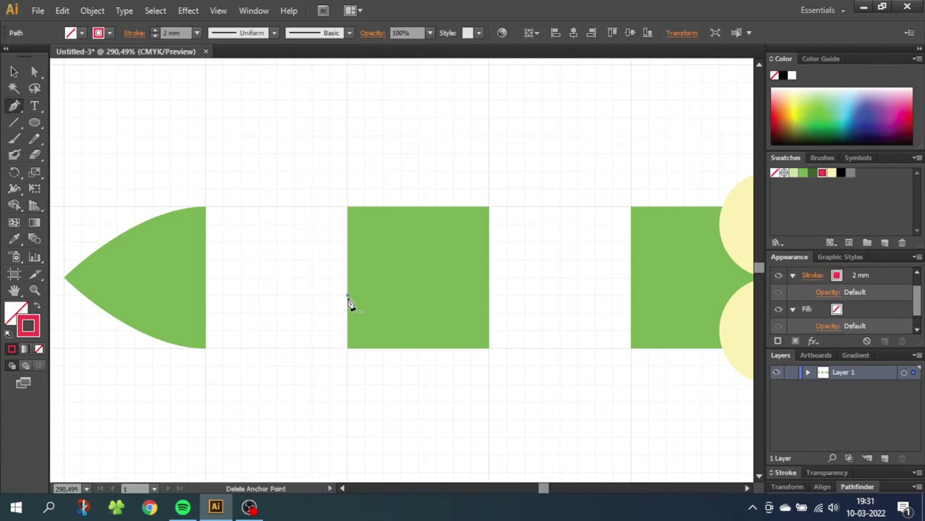
{"action": "left_click", "coordinate": [365, 254]}
{"action": "left_click", "coordinate": [384, 292]}
{"action": "left_click", "coordinate": [400, 259]}
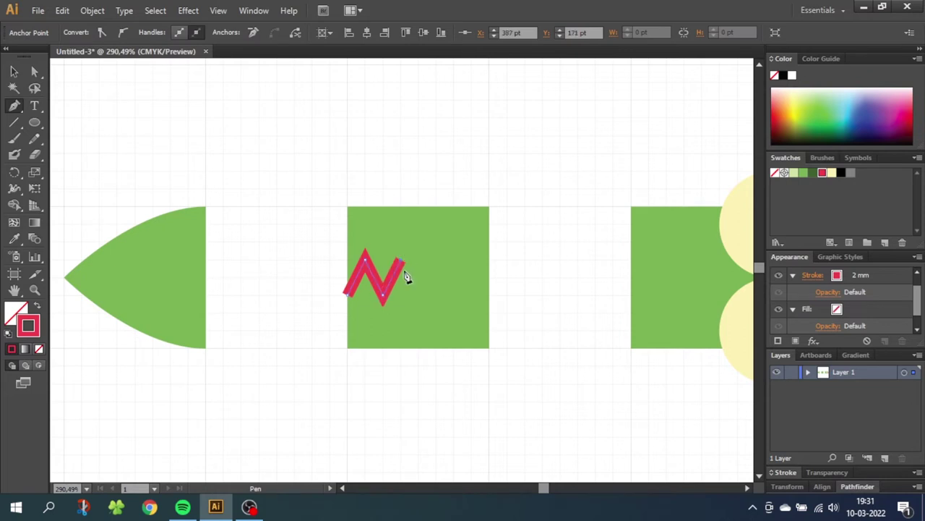
{"action": "left_click", "coordinate": [418, 295]}
{"action": "key", "text": "v"}
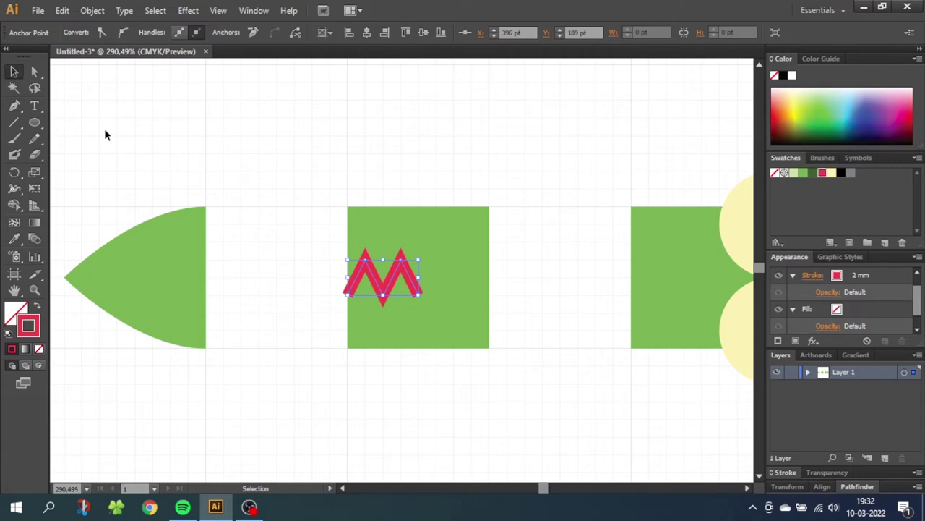
- Give the red zigzag's stroke round caps and round corner joins
{"action": "left_click", "coordinate": [377, 283]}
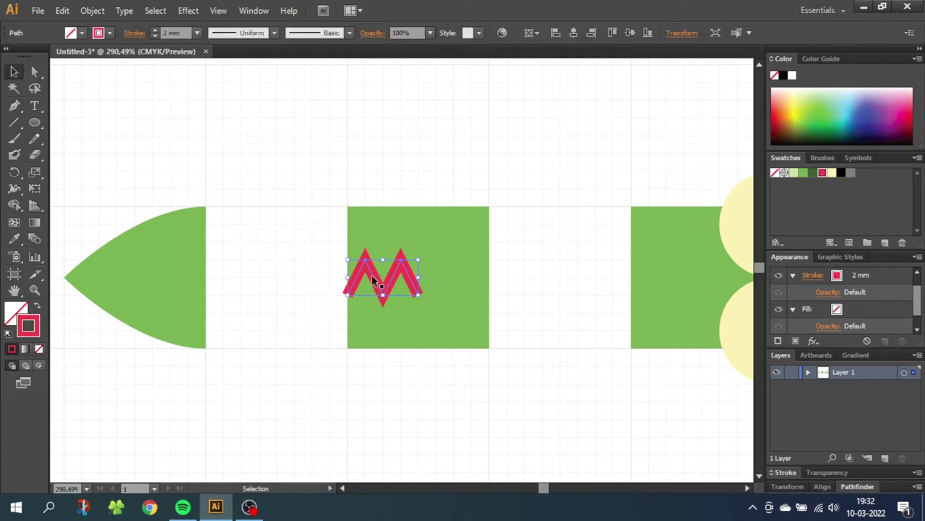
{"action": "left_click", "coordinate": [134, 33]}
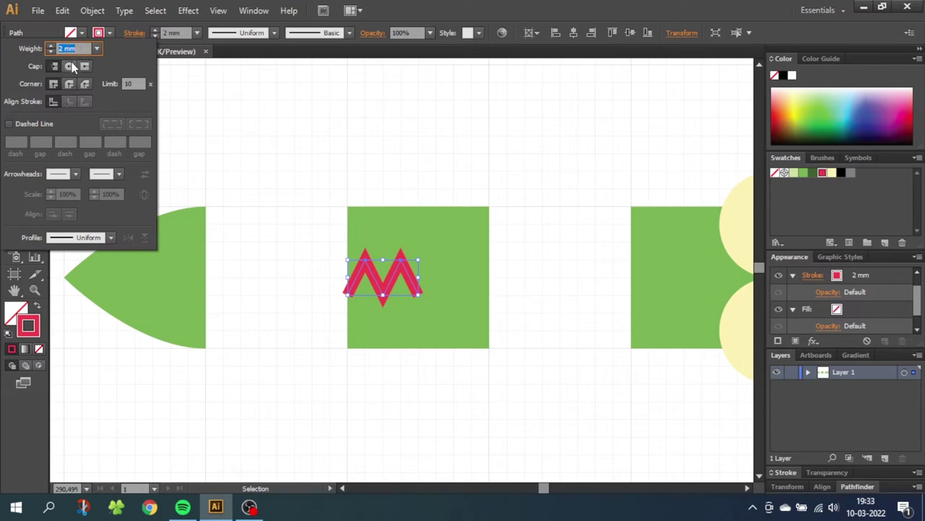
{"action": "left_click", "coordinate": [69, 65]}
{"action": "left_click", "coordinate": [69, 85]}
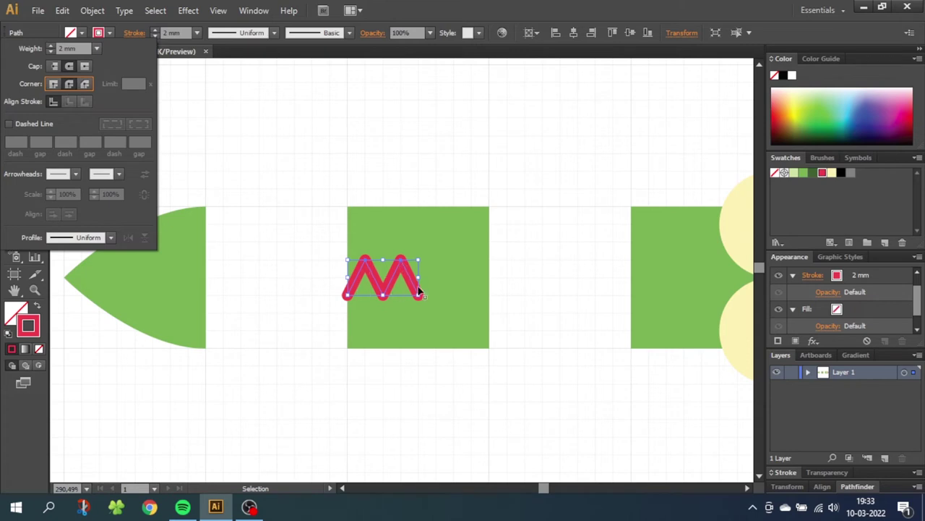
- Move the zigzag into the gap between the tail and the middle square and expand its fill and stroke
{"action": "left_click", "coordinate": [397, 275]}
{"action": "left_click_drag", "start_coordinate": [396, 275], "coordinate": [314, 277]}
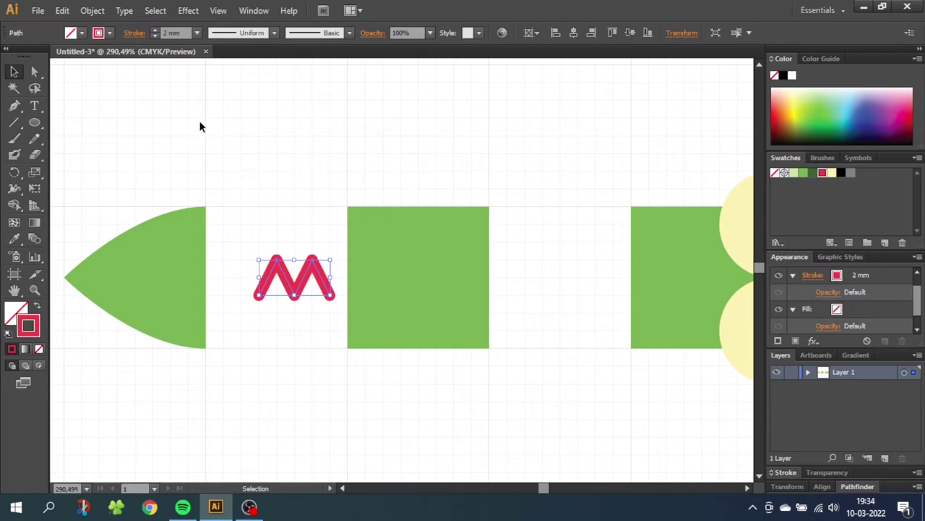
{"action": "left_click", "coordinate": [94, 11]}
{"action": "left_click", "coordinate": [116, 155]}
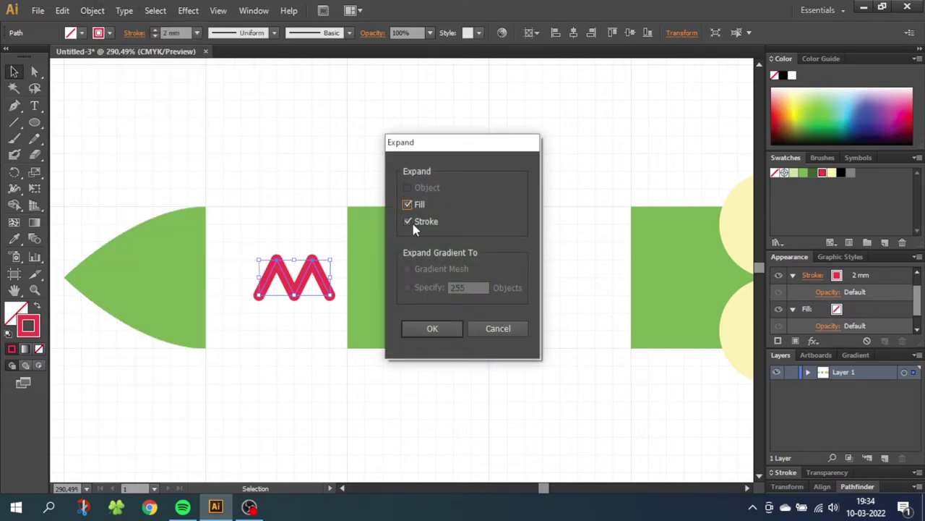
{"action": "left_click", "coordinate": [425, 325]}
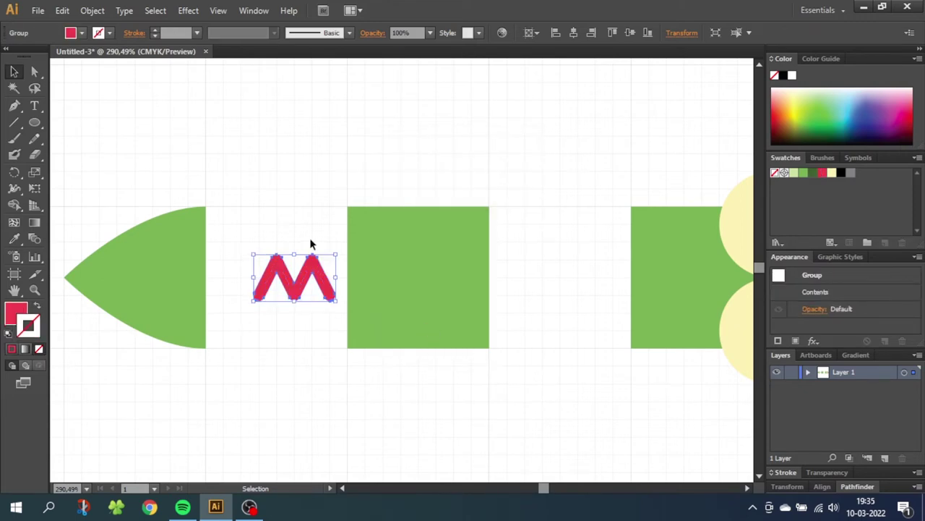
- Draw vertical lines through the zigzag's two upper peaks and split the shape along them with Pathfinder Divide
{"action": "left_click", "coordinate": [13, 125]}
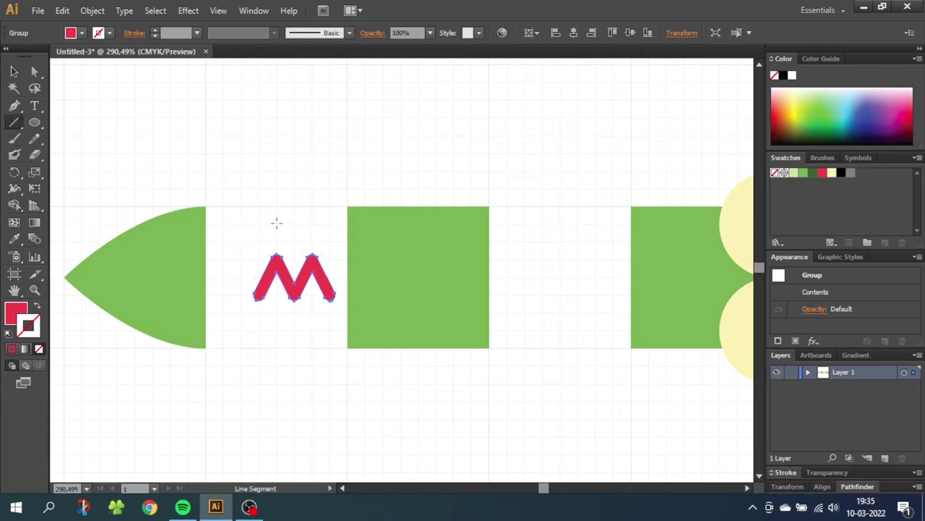
{"action": "mouse_move", "coordinate": [276, 223]}
{"action": "left_mouse_down"}
{"action": "mouse_move", "coordinate": [277, 314]}
{"action": "mouse_move", "coordinate": [313, 311]}
{"action": "left_mouse_up"}
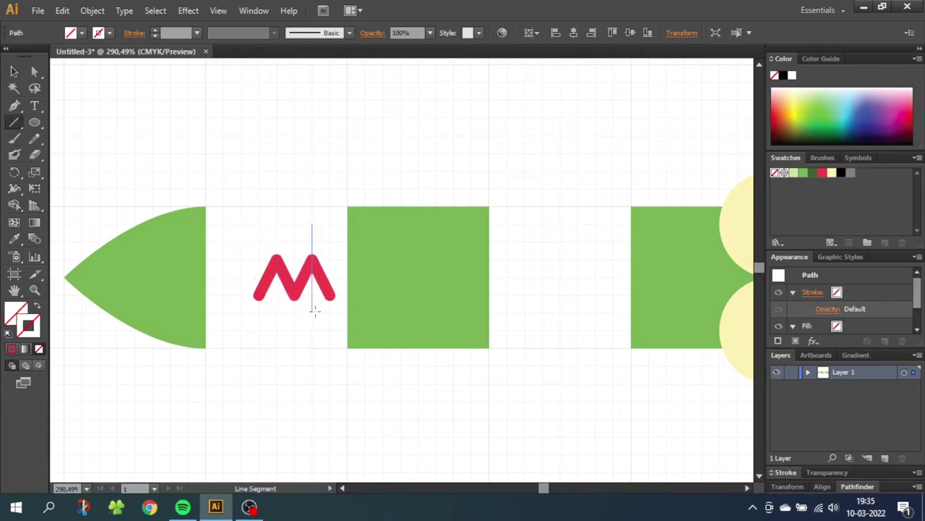
{"action": "left_click", "coordinate": [14, 72]}
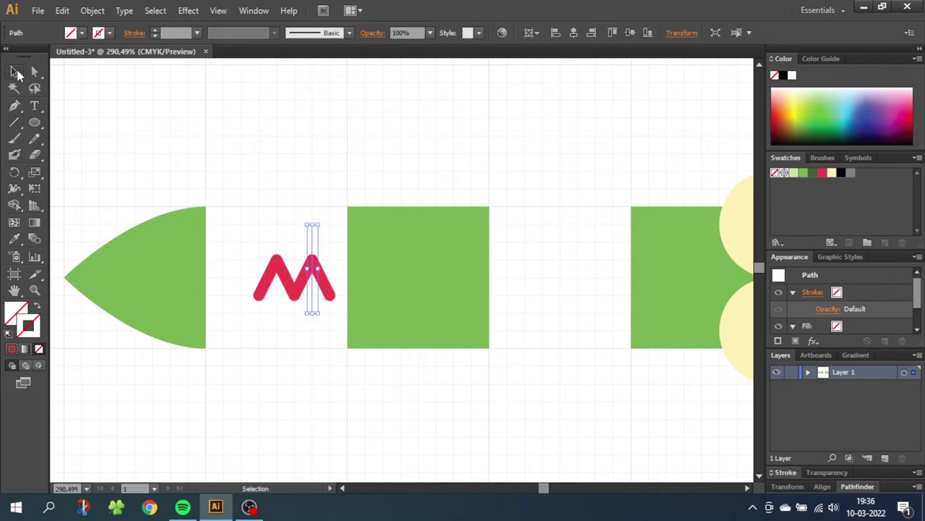
{"action": "left_click_drag", "start_coordinate": [243, 196], "coordinate": [326, 344]}
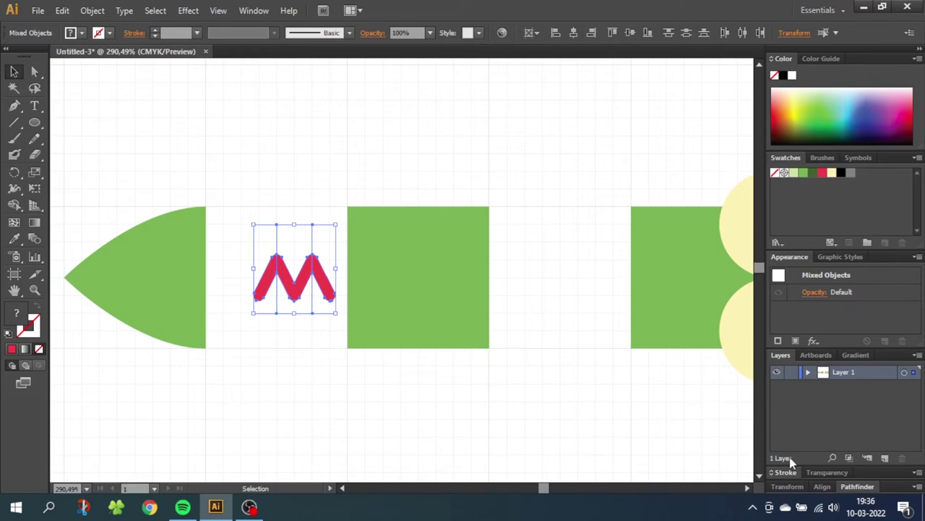
{"action": "left_click", "coordinate": [858, 486]}
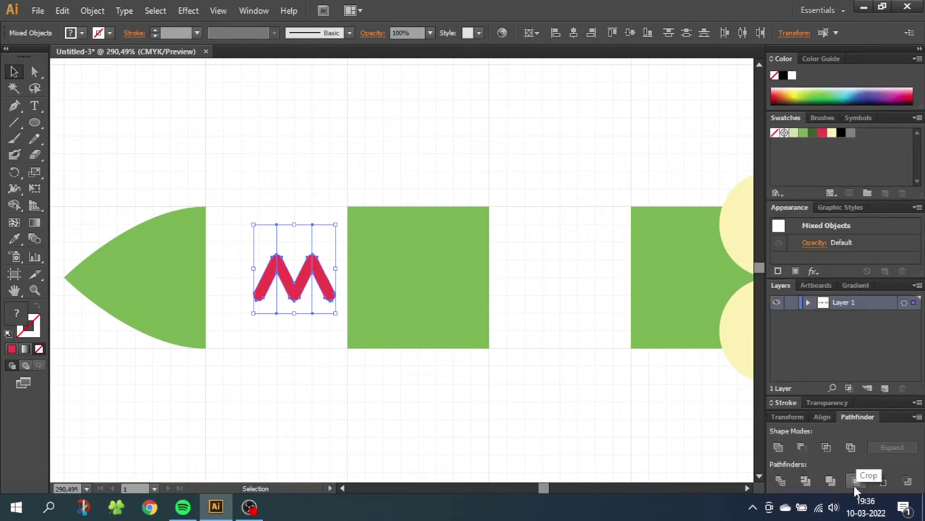
{"action": "left_click", "coordinate": [255, 10]}
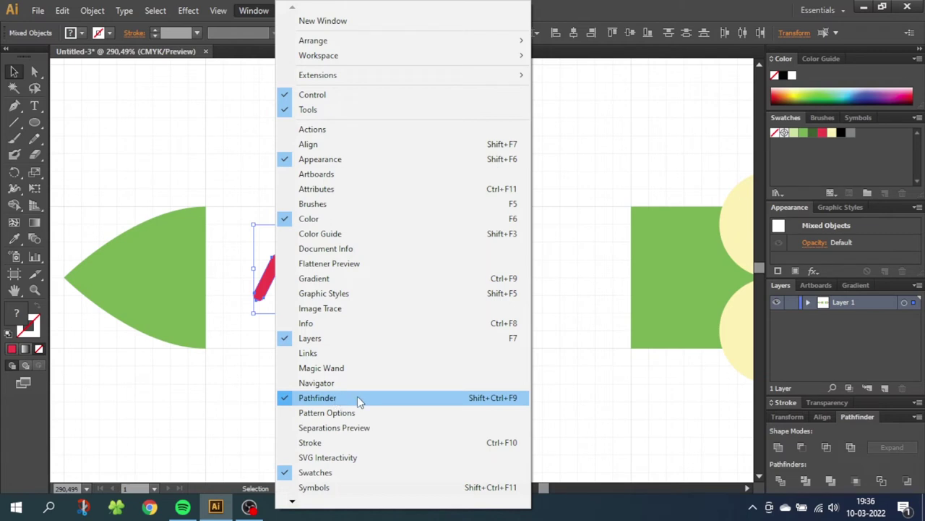
{"action": "left_click", "coordinate": [784, 481]}
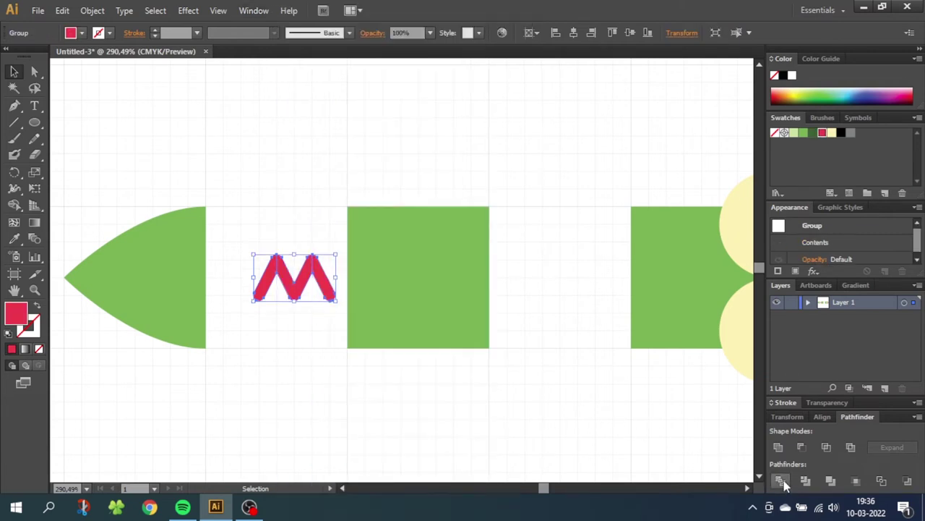
- Ungroup the divided zigzag and check that its parts can be selected separately
{"action": "right_click", "coordinate": [303, 275]}
{"action": "left_click", "coordinate": [339, 354]}
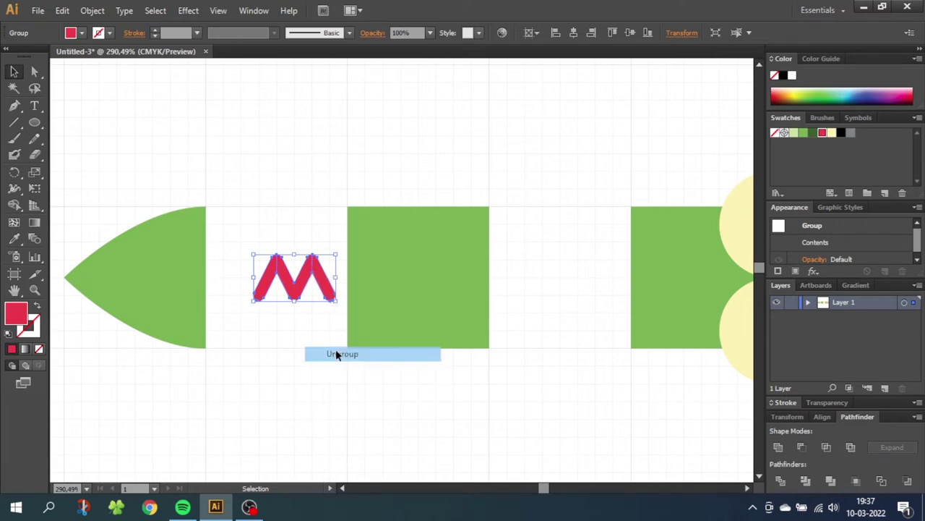
{"action": "left_click", "coordinate": [318, 331]}
{"action": "left_click", "coordinate": [324, 289]}
{"action": "left_click", "coordinate": [304, 286]}
{"action": "left_click", "coordinate": [265, 286]}
{"action": "left_click", "coordinate": [281, 286]}
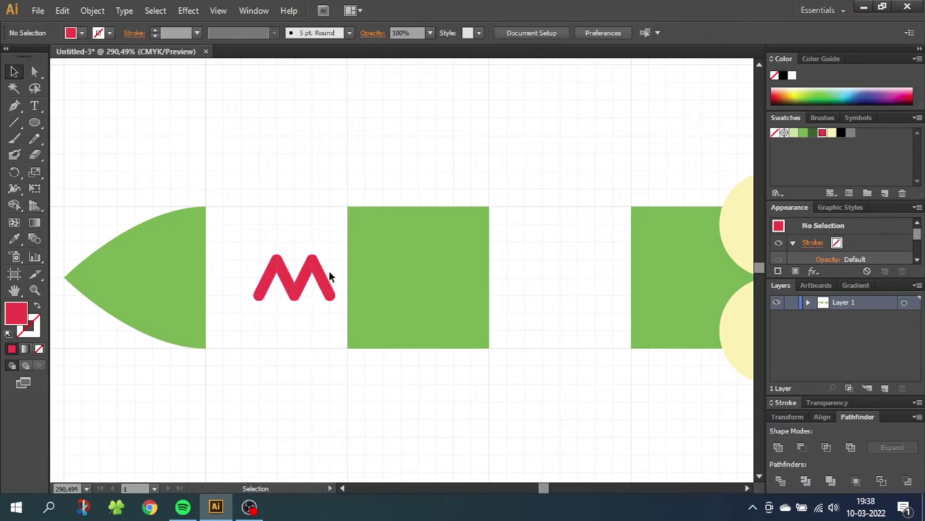
- Align the zigzag pieces to the vertical centre of the middle green square, using the square as key object
{"action": "left_click_drag", "start_coordinate": [253, 208], "coordinate": [383, 325]}
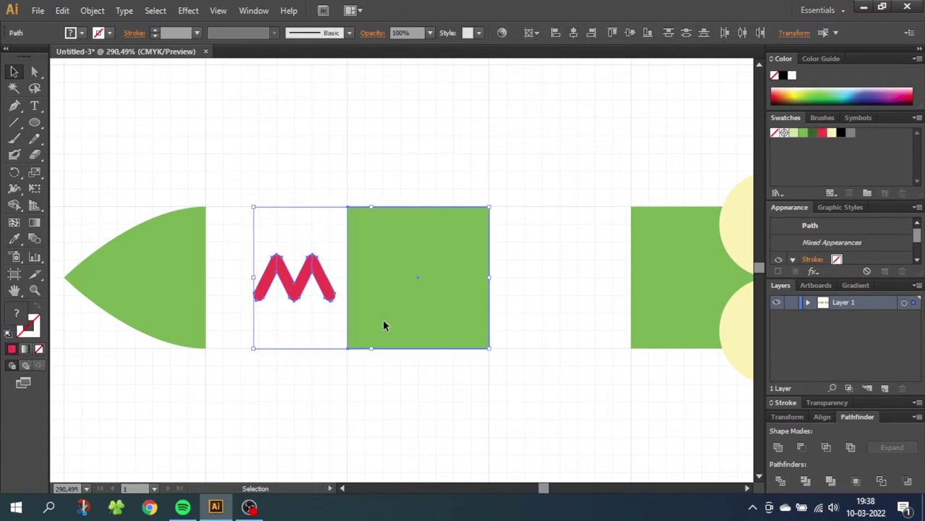
{"action": "left_click", "coordinate": [367, 258]}
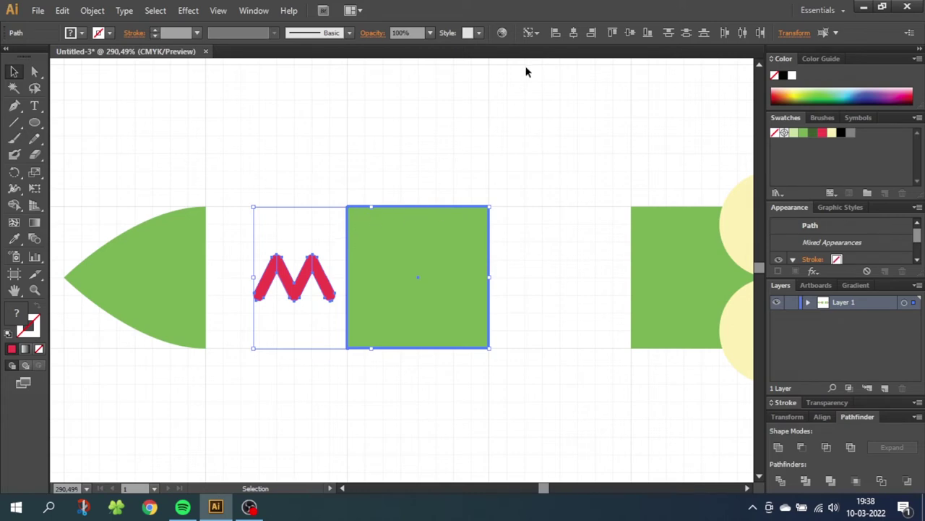
{"action": "left_click", "coordinate": [535, 34]}
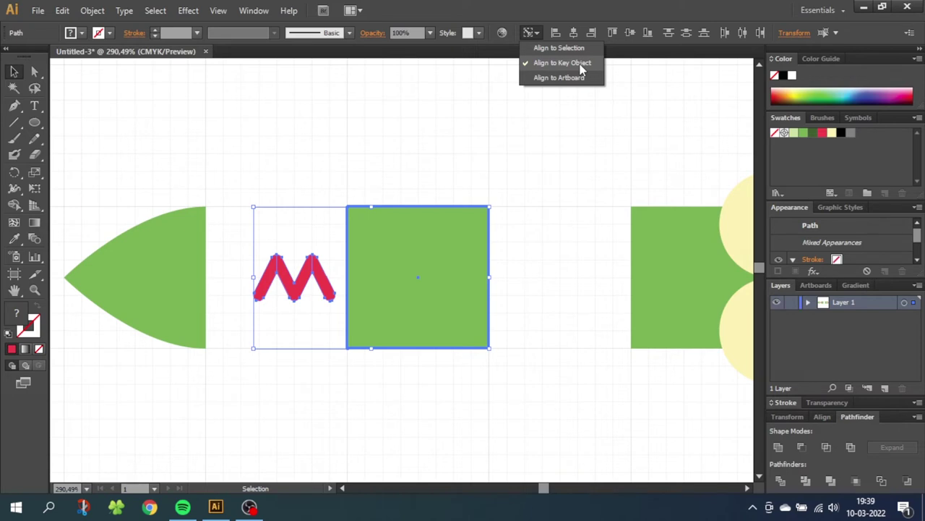
{"action": "left_click", "coordinate": [630, 34]}
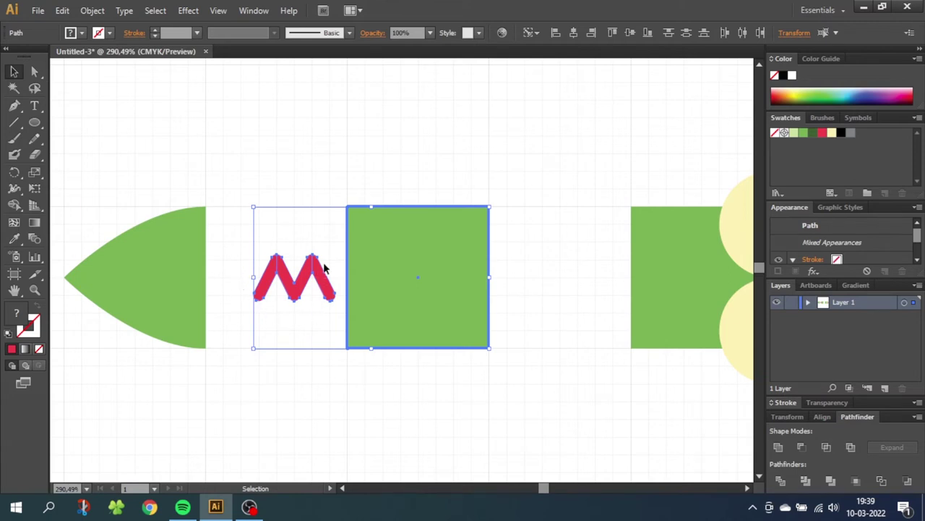
{"action": "left_click", "coordinate": [292, 236]}
- Fill all the zigzag pieces with the light green swatch
{"action": "left_click_drag", "start_coordinate": [253, 234], "coordinate": [327, 315]}
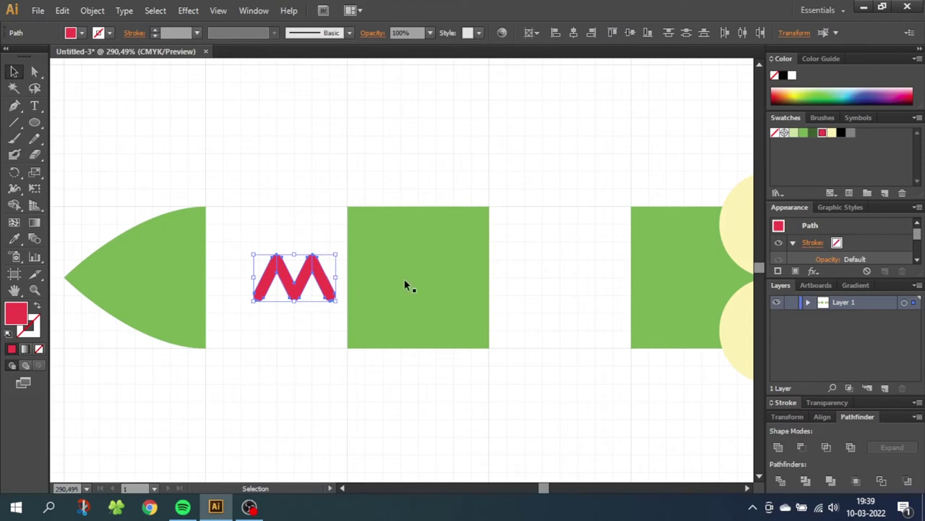
{"action": "left_click", "coordinate": [794, 133]}
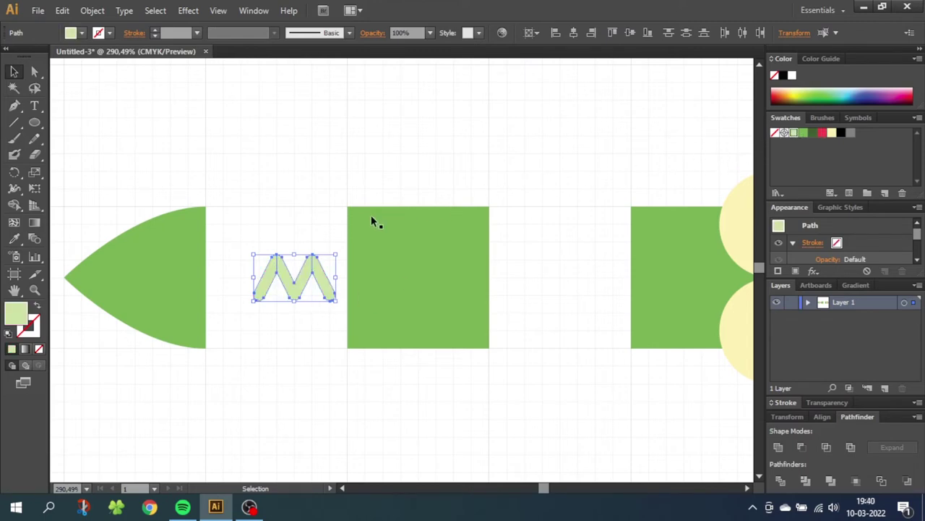
{"action": "left_click", "coordinate": [261, 234]}
- Move the zigzag piece nearest the tail onto the tail so its cut side meets the tail's straight edge
{"action": "left_click", "coordinate": [267, 282]}
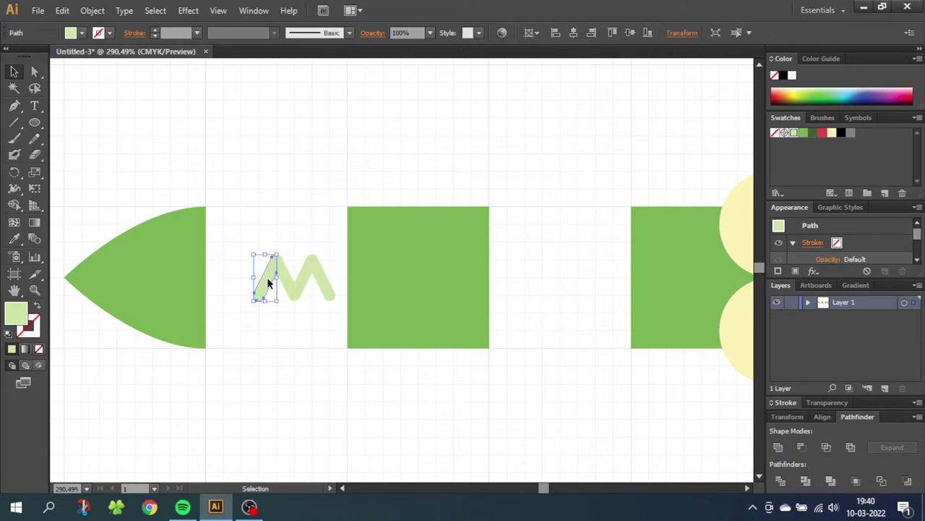
{"action": "left_click_drag", "start_coordinate": [267, 282], "coordinate": [188, 270]}
{"action": "left_click", "coordinate": [206, 267]}
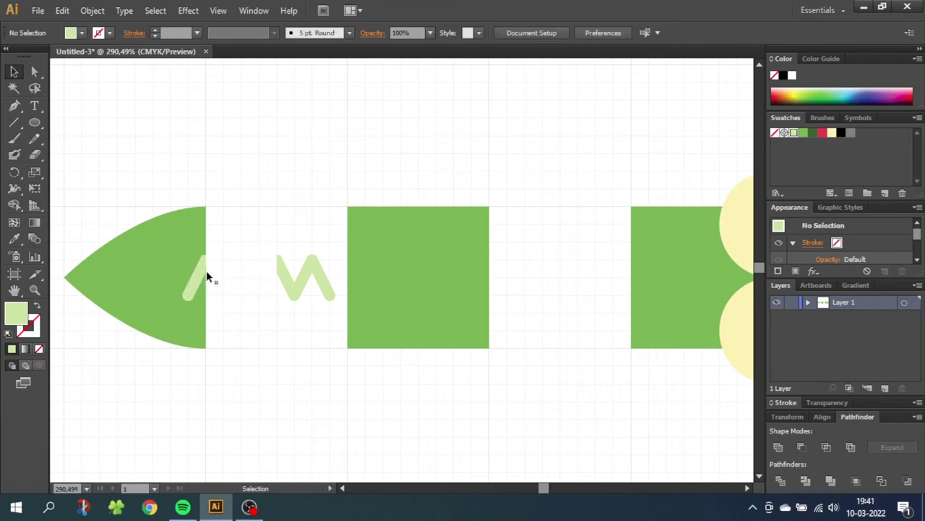
- Move the zigzag end piece nearest the middle square onto the head square so its cut side meets the square's straight edge
{"action": "left_click", "coordinate": [322, 284]}
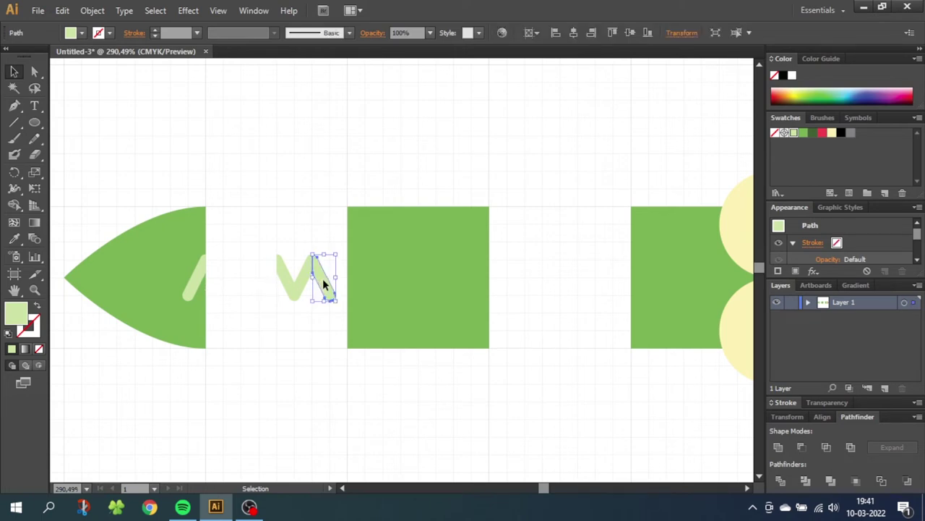
{"action": "left_click_drag", "start_coordinate": [323, 284], "coordinate": [612, 281]}
{"action": "left_click_drag", "start_coordinate": [648, 276], "coordinate": [648, 276]}
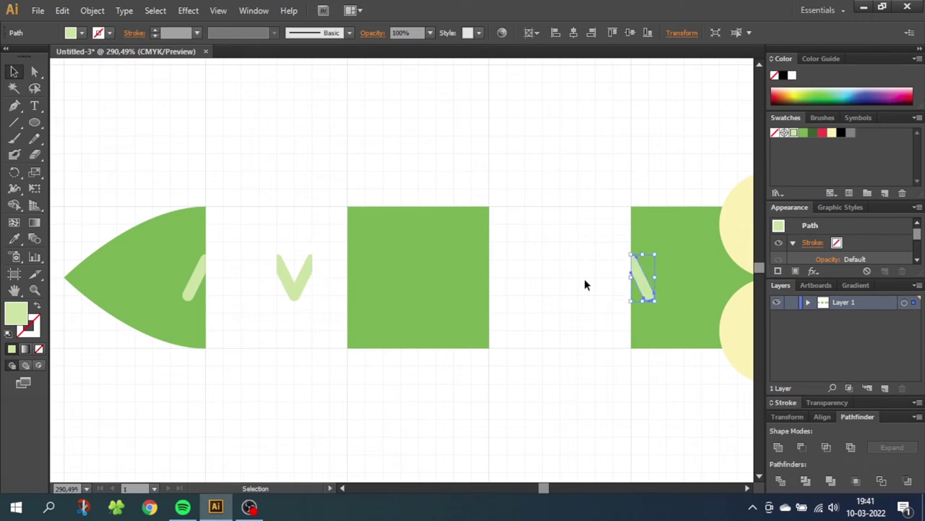
- Move the V-shaped zigzag piece to the middle square's tail-side edge and duplicate it three times side by side across the square
{"action": "left_click", "coordinate": [306, 278]}
{"action": "left_click_drag", "start_coordinate": [306, 277], "coordinate": [376, 278]}
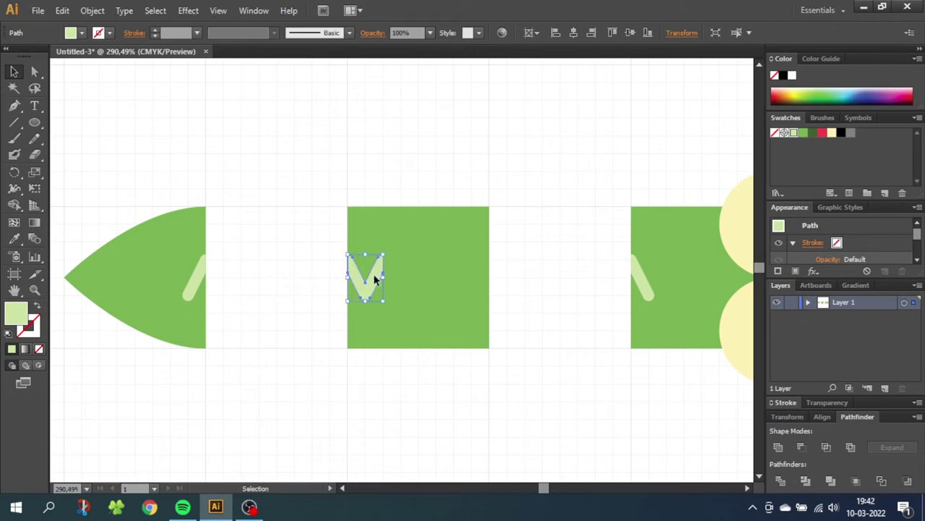
{"action": "left_click_drag", "start_coordinate": [375, 281], "coordinate": [401, 279]}
{"action": "left_click_drag", "start_coordinate": [402, 279], "coordinate": [403, 279]}
{"action": "key", "text": "ctrl+d"}
{"action": "key", "text": "ctrl+d"}
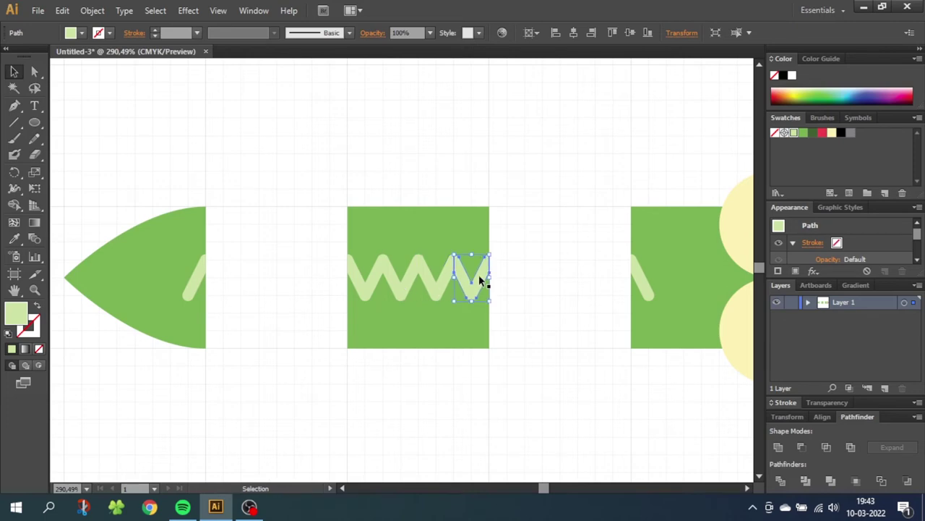
- Unite the four V-shaped pieces on the middle square into one continuous zigzag shape
{"action": "left_click", "coordinate": [442, 283], "text": "shift"}
{"action": "left_click", "coordinate": [404, 286], "text": "shift"}
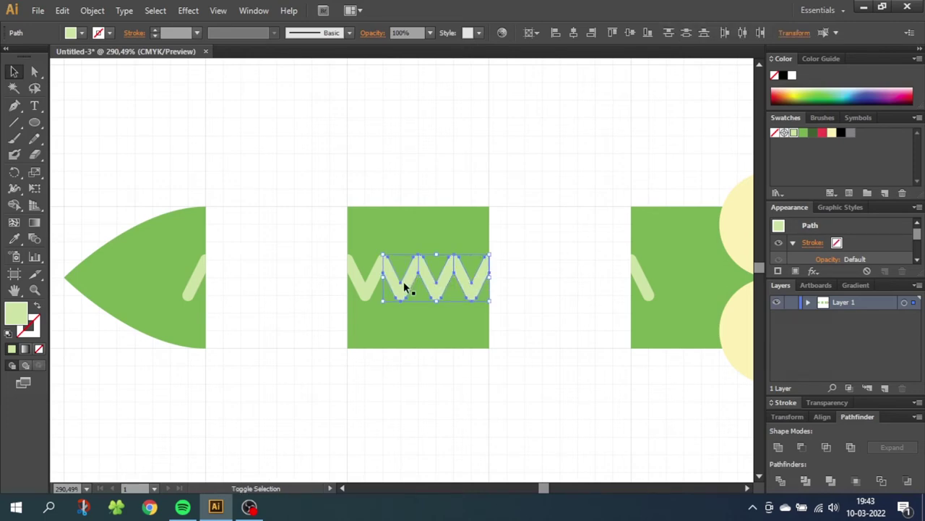
{"action": "left_click", "coordinate": [366, 288], "text": "shift"}
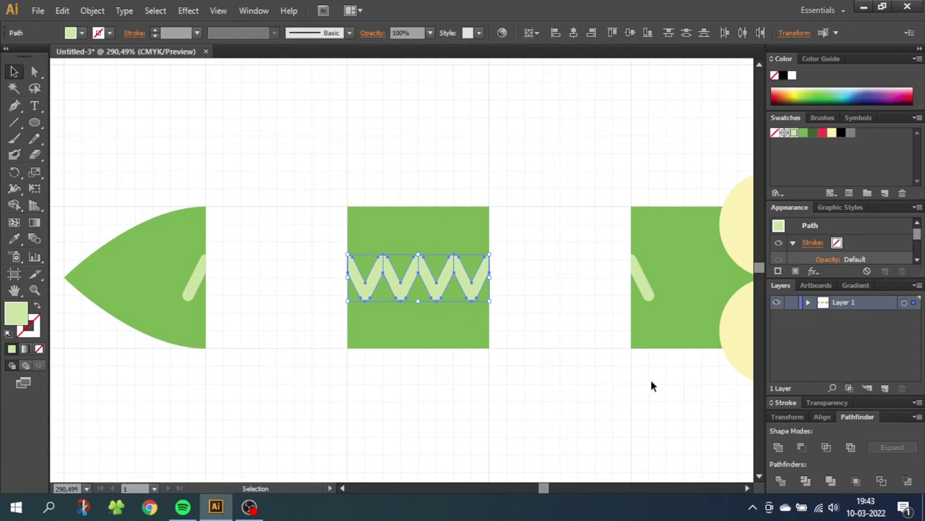
{"action": "left_click", "coordinate": [778, 447]}
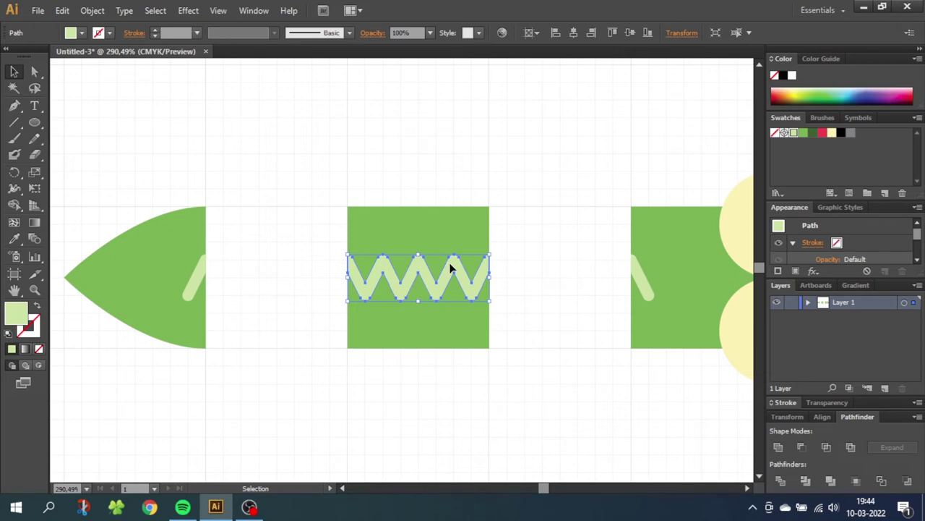
{"action": "left_click_drag", "start_coordinate": [454, 269], "coordinate": [523, 184]}
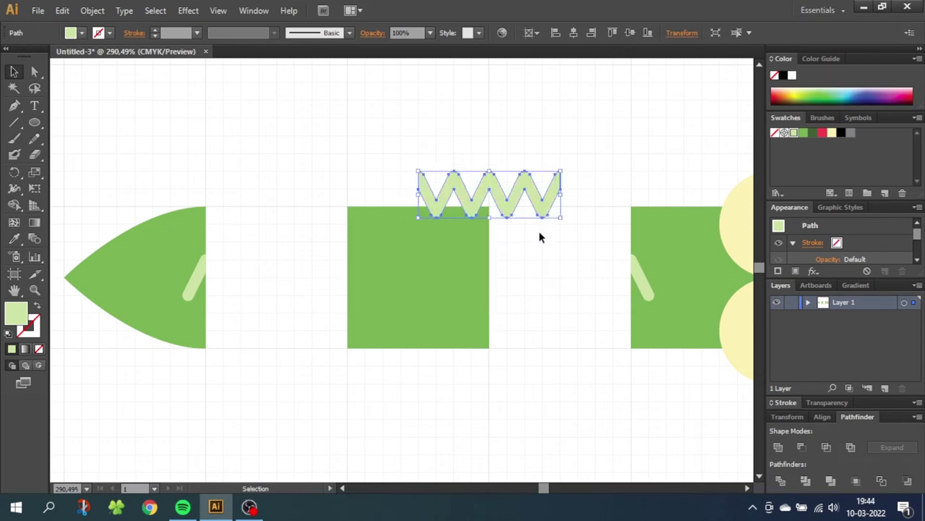
{"action": "key", "text": "ctrl+z"}
{"action": "left_click", "coordinate": [519, 258]}
- Turn off Snap to Grid before working on the head
{"action": "left_click_drag", "start_coordinate": [721, 267], "coordinate": [344, 310]}
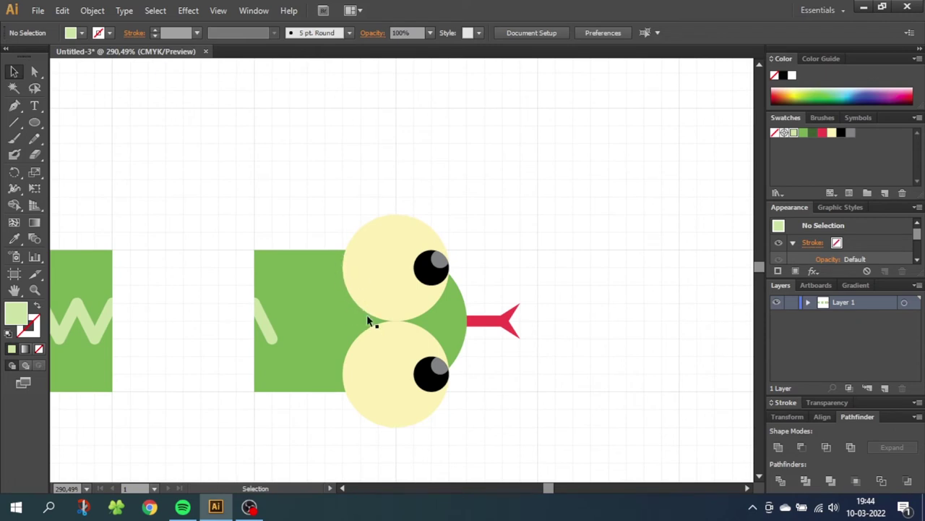
{"action": "left_click", "coordinate": [218, 11]}
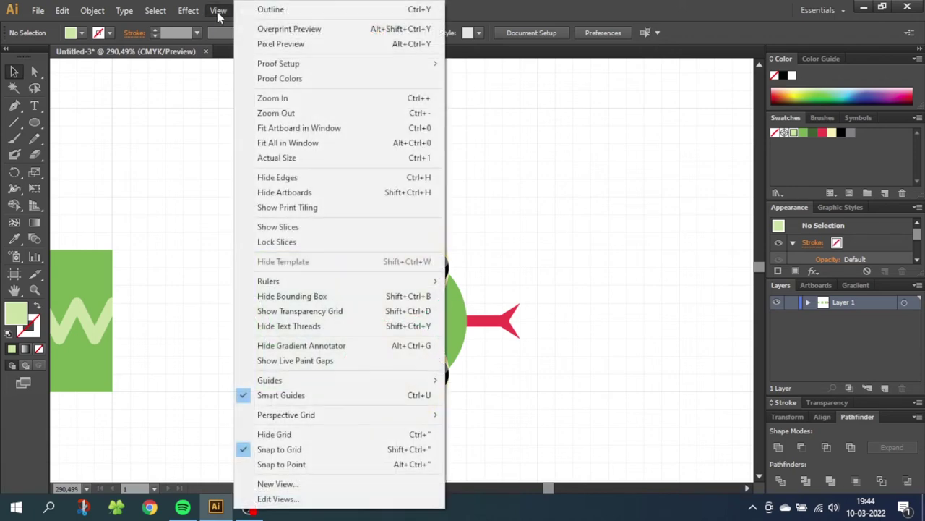
{"action": "left_click", "coordinate": [286, 449]}
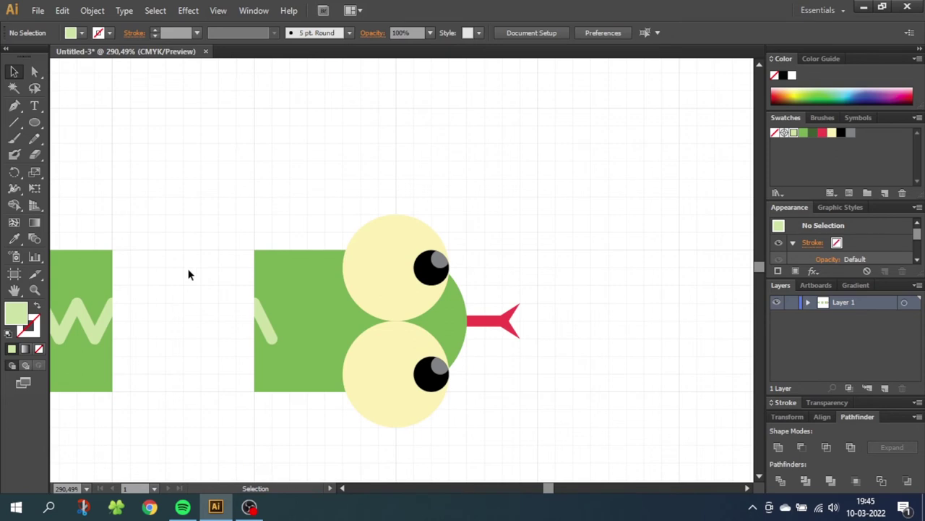
- Copy the snake's upper pale yellow eye circle and paste two copies in front of it
{"action": "left_click", "coordinate": [366, 277]}
{"action": "left_click", "coordinate": [65, 12]}
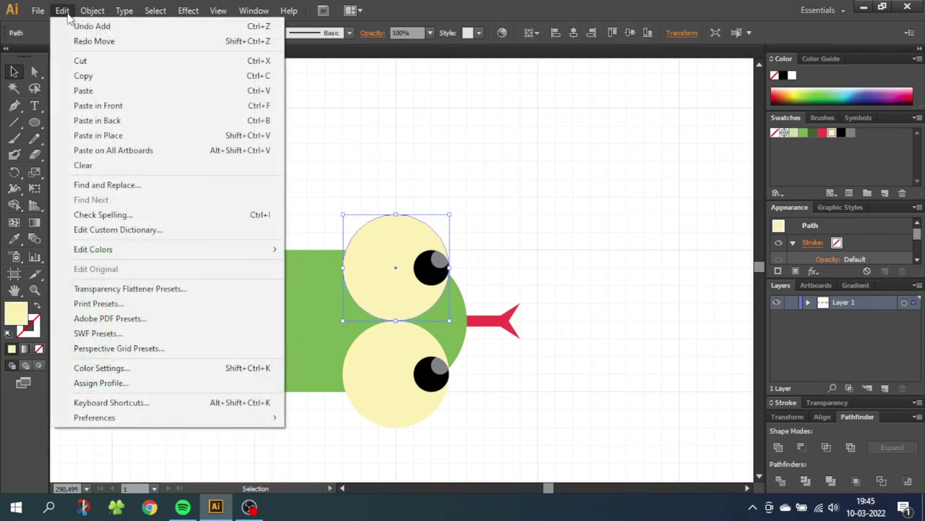
{"action": "left_click", "coordinate": [84, 76]}
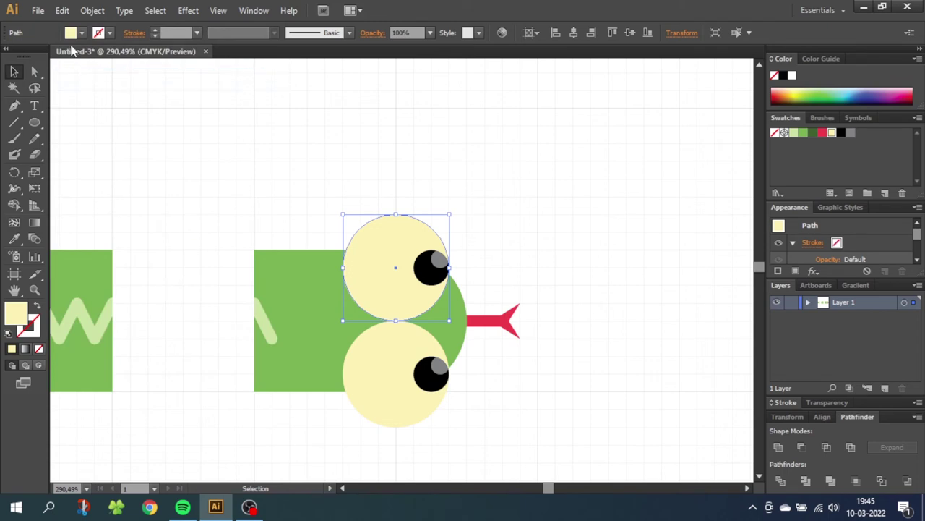
{"action": "left_click", "coordinate": [62, 10]}
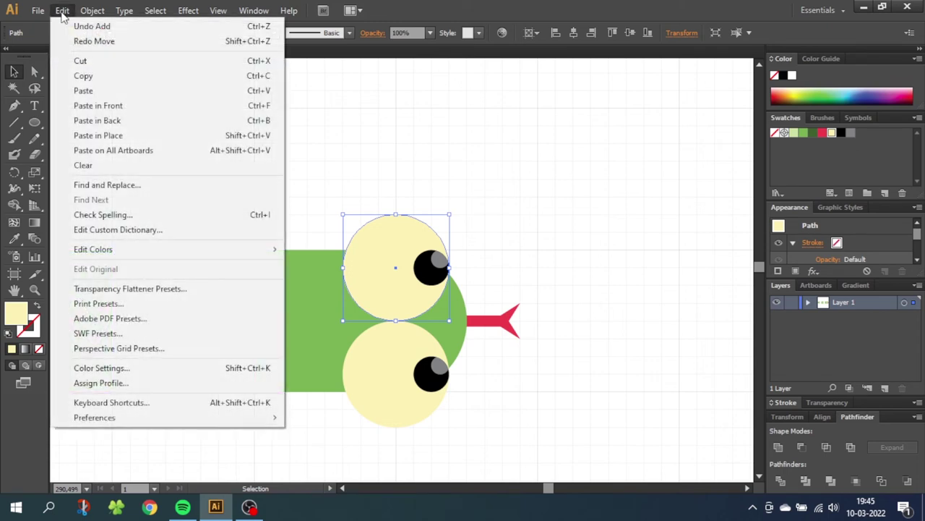
{"action": "left_click", "coordinate": [108, 105]}
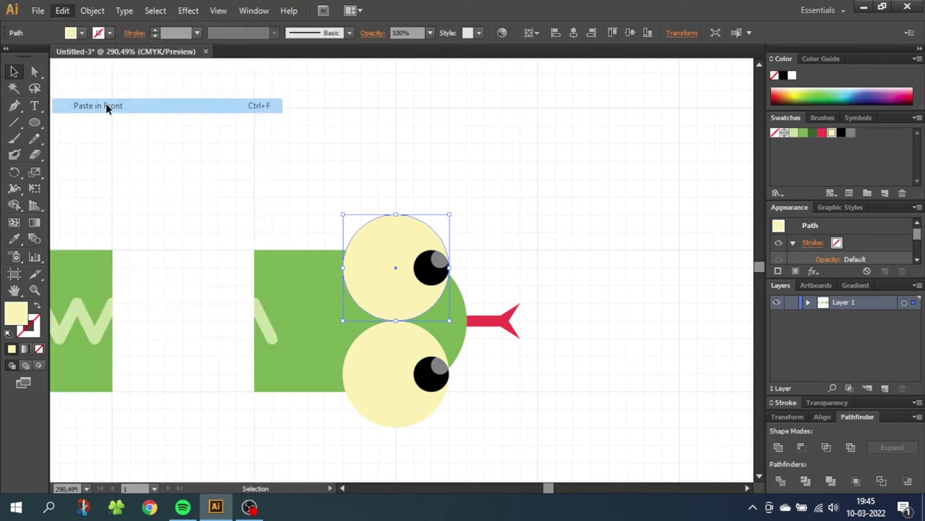
{"action": "left_click", "coordinate": [64, 12]}
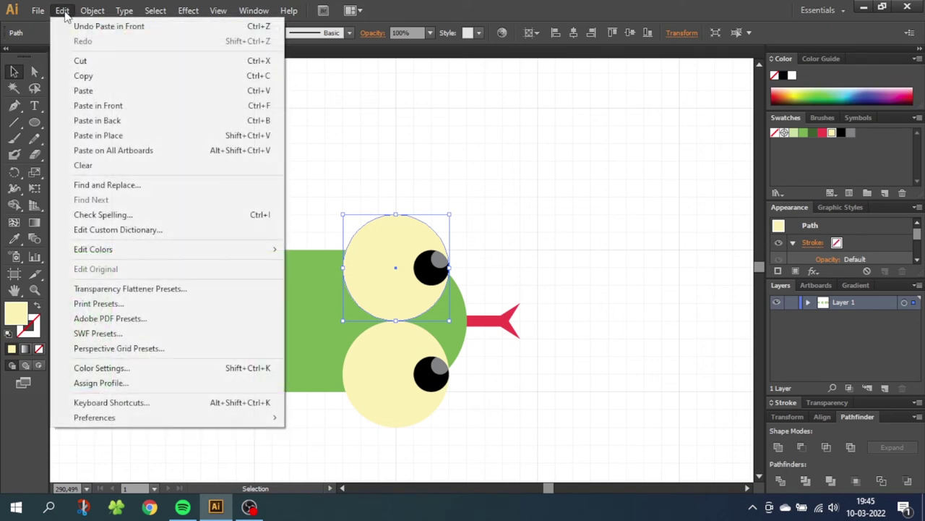
{"action": "left_click", "coordinate": [92, 105]}
- Nudge the topmost copy of the upper eye circle slightly toward the tail, leaving the other copy in place
{"action": "left_click_drag", "start_coordinate": [376, 244], "coordinate": [483, 223]}
{"action": "left_click_drag", "start_coordinate": [343, 201], "coordinate": [370, 253]}
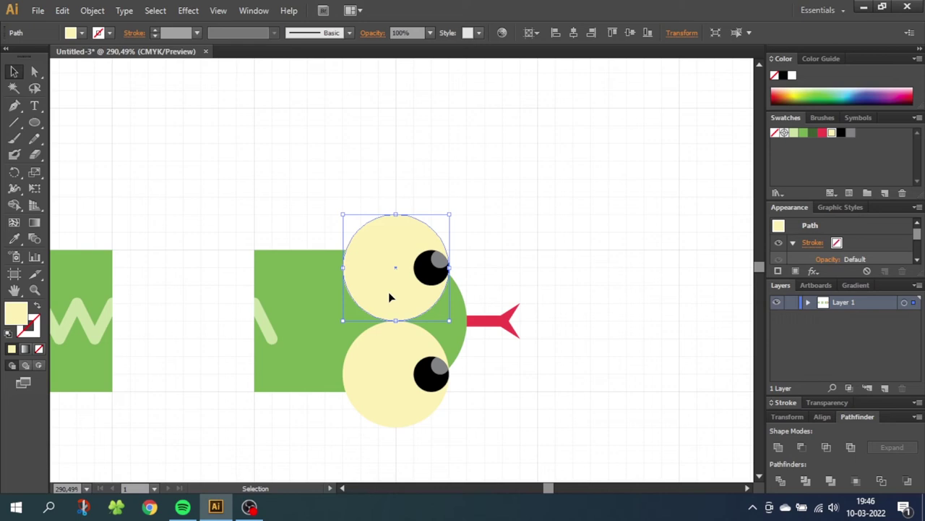
{"action": "key", "text": "Left"}
{"action": "key", "text": "Left"}
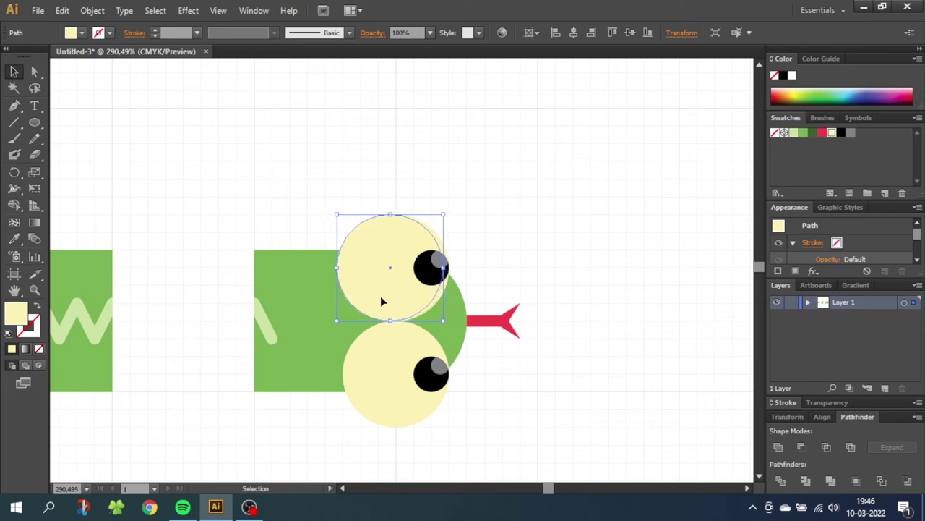
- Use Shape Builder on the two eye copies and the head square to remove all circle parts except the crescent behind the eye
{"action": "left_click_drag", "start_coordinate": [396, 288], "coordinate": [438, 239]}
{"action": "left_click", "coordinate": [438, 238], "text": "shift"}
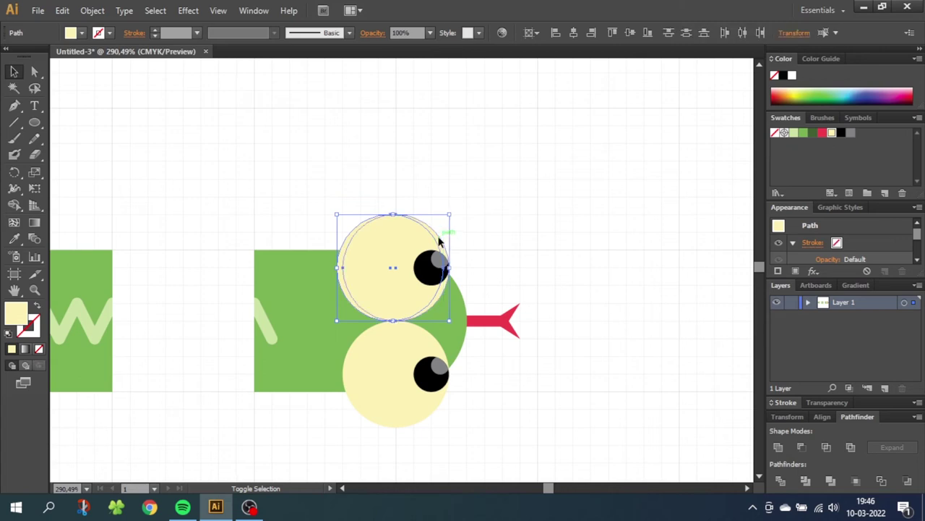
{"action": "left_click", "coordinate": [322, 271], "text": "shift"}
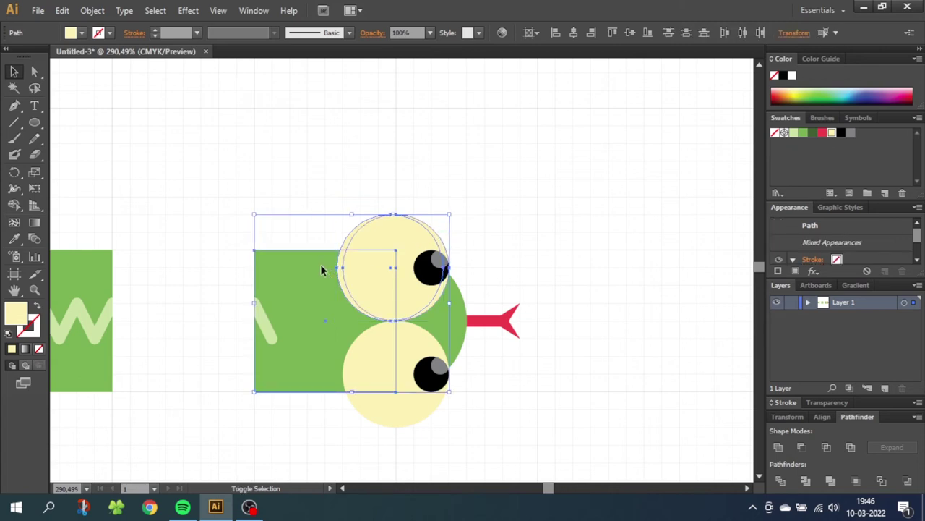
{"action": "left_click", "coordinate": [15, 207]}
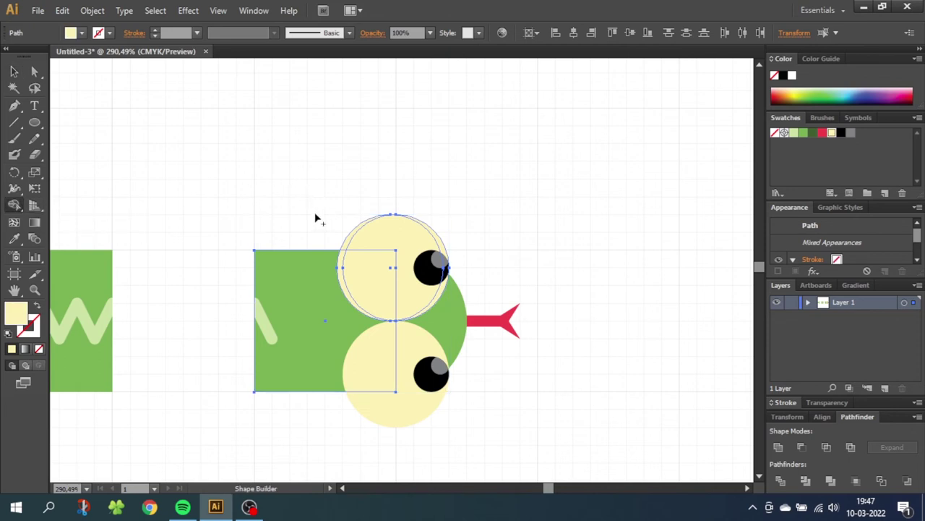
{"action": "left_click_drag", "start_coordinate": [329, 238], "coordinate": [375, 241]}
{"action": "left_click_drag", "start_coordinate": [433, 242], "coordinate": [470, 248]}
{"action": "left_click_drag", "start_coordinate": [415, 217], "coordinate": [375, 272]}
- Fill the crescent behind the upper eye with the dark green swatch as a shadow
{"action": "left_click", "coordinate": [14, 71]}
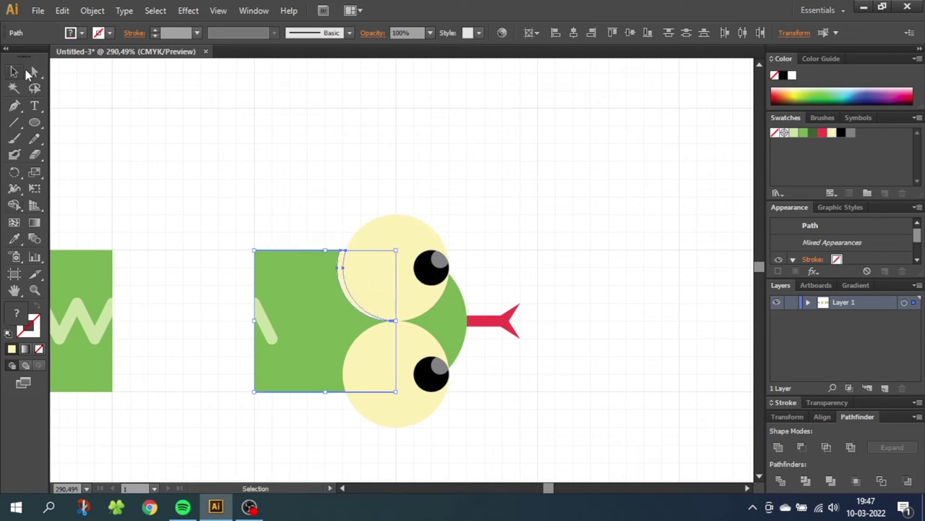
{"action": "left_click", "coordinate": [314, 239]}
{"action": "left_click", "coordinate": [343, 262]}
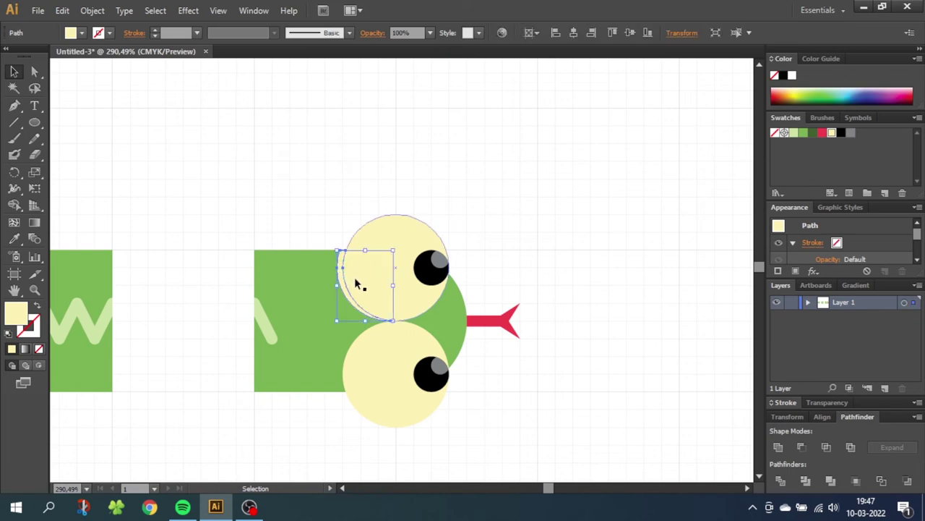
{"action": "left_click", "coordinate": [813, 133]}
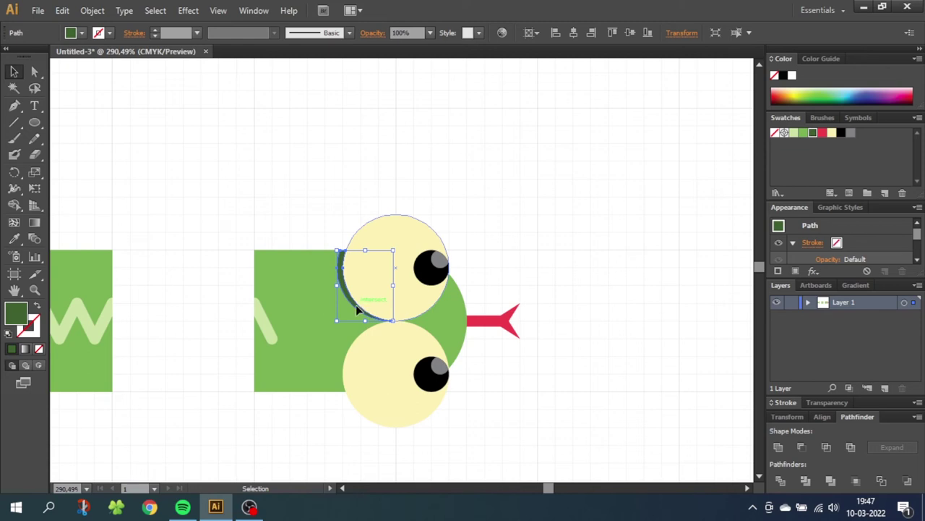
- Copy the dark green crescent and paste it in front in the same place
{"action": "left_click", "coordinate": [63, 11]}
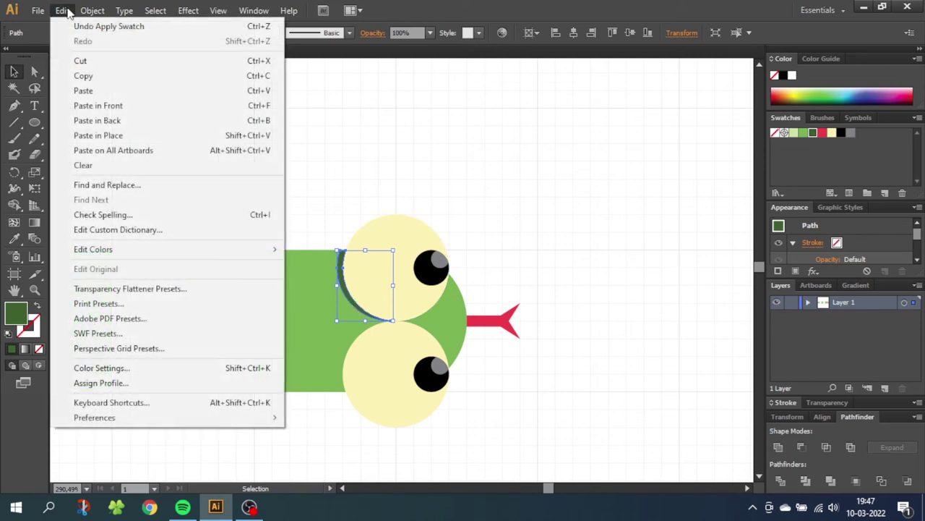
{"action": "left_click", "coordinate": [79, 76]}
{"action": "left_click", "coordinate": [62, 11]}
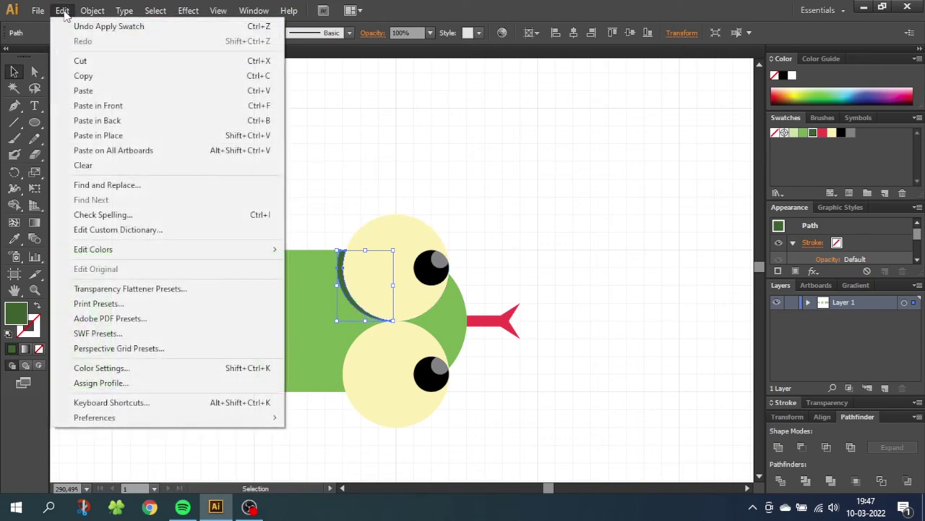
{"action": "left_click", "coordinate": [96, 103]}
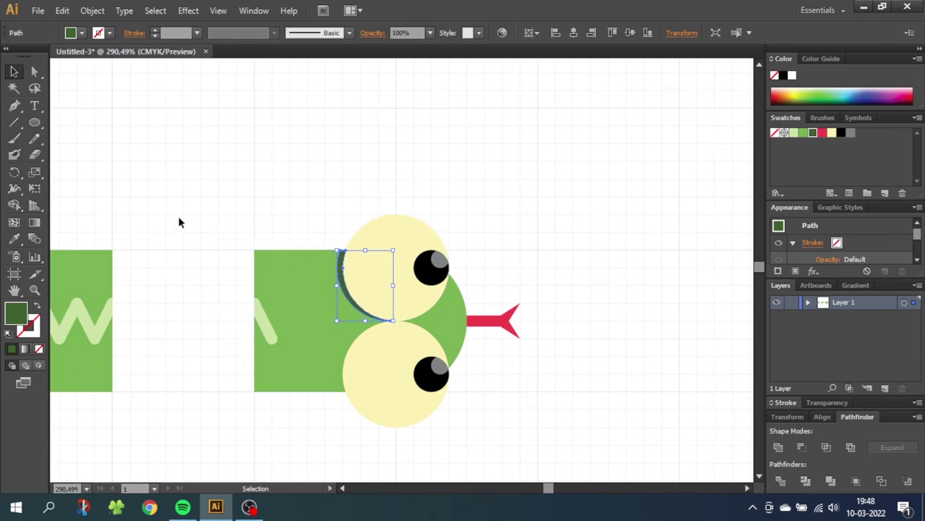
- Reflect a copy of the crescent across the horizontal axis, from its anchor where the eyes meet, to shade the lower eye
{"action": "left_click_drag", "start_coordinate": [14, 171], "coordinate": [72, 187]}
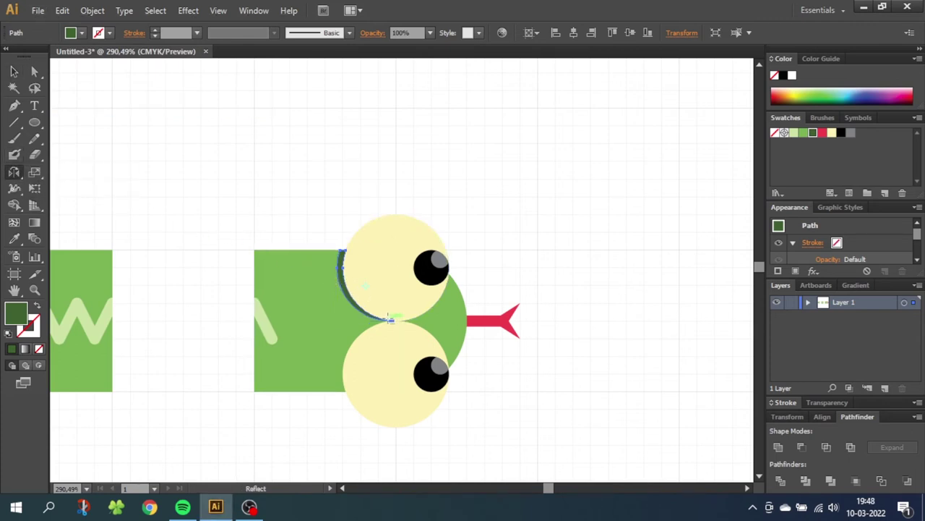
{"action": "left_click", "coordinate": [391, 320], "text": "alt"}
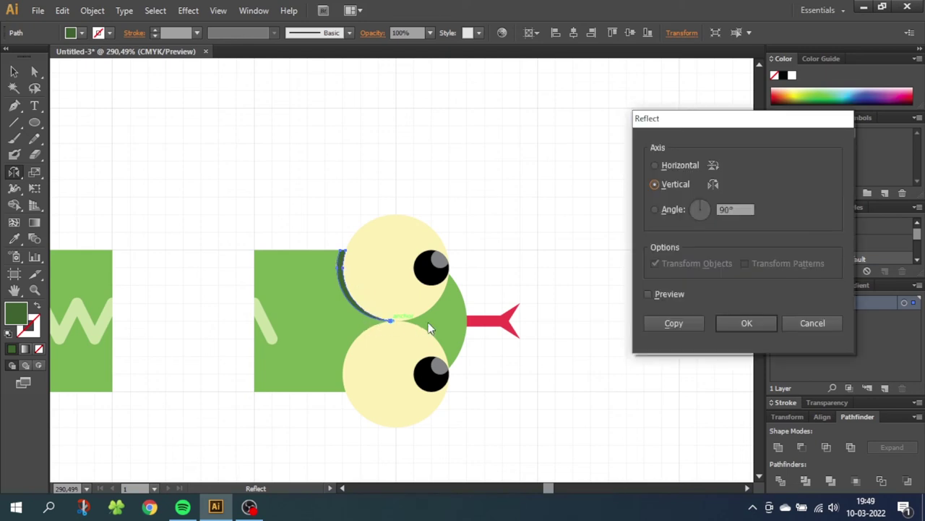
{"action": "left_click", "coordinate": [655, 165]}
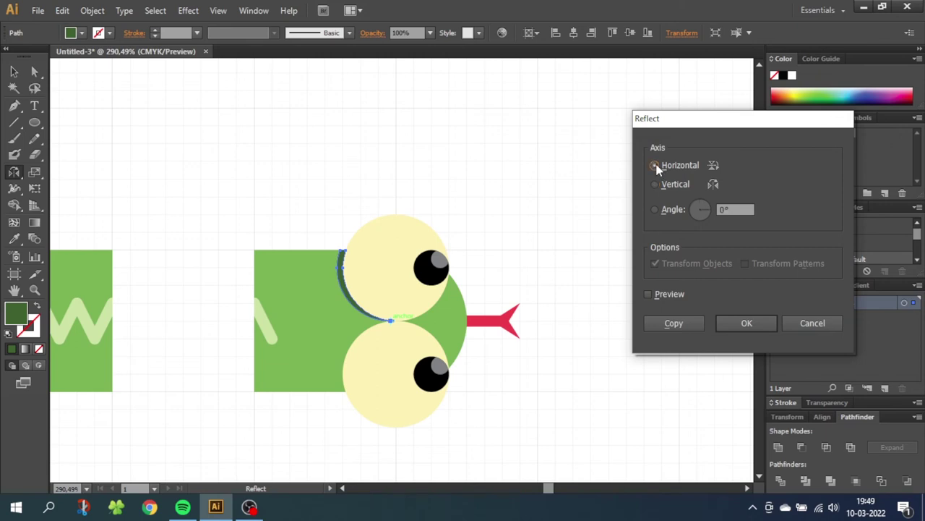
{"action": "left_click", "coordinate": [674, 323]}
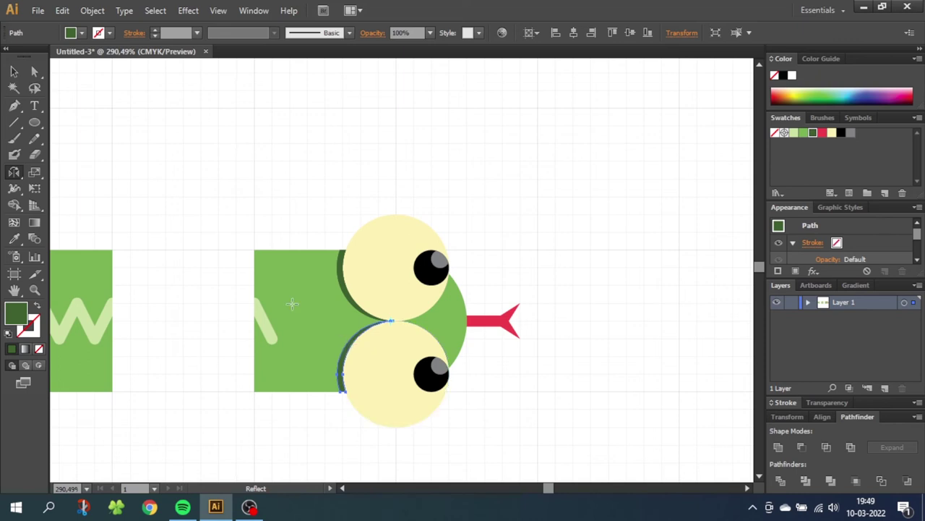
{"action": "left_click", "coordinate": [14, 71]}
{"action": "left_click", "coordinate": [115, 176]}
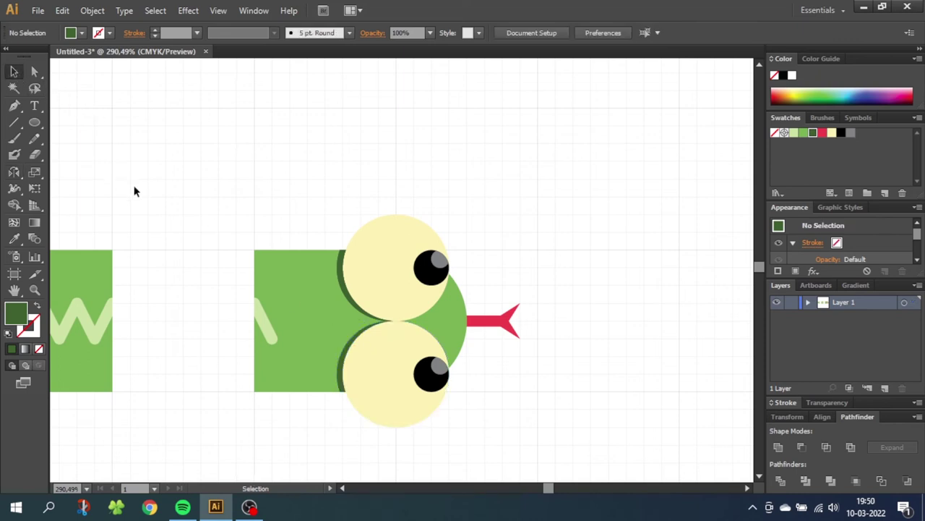
- Save the tail, the middle zigzag square and the complete head as three separate pattern swatches
{"action": "left_click", "coordinate": [34, 290]}
{"action": "left_click", "coordinate": [84, 277], "text": "alt"}
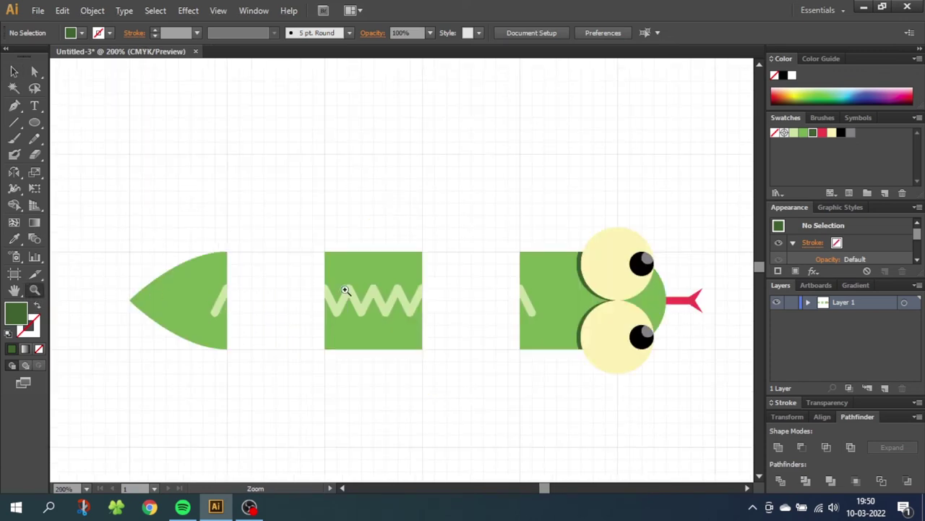
{"action": "left_click", "coordinate": [15, 72]}
{"action": "left_click_drag", "start_coordinate": [119, 191], "coordinate": [870, 142]}
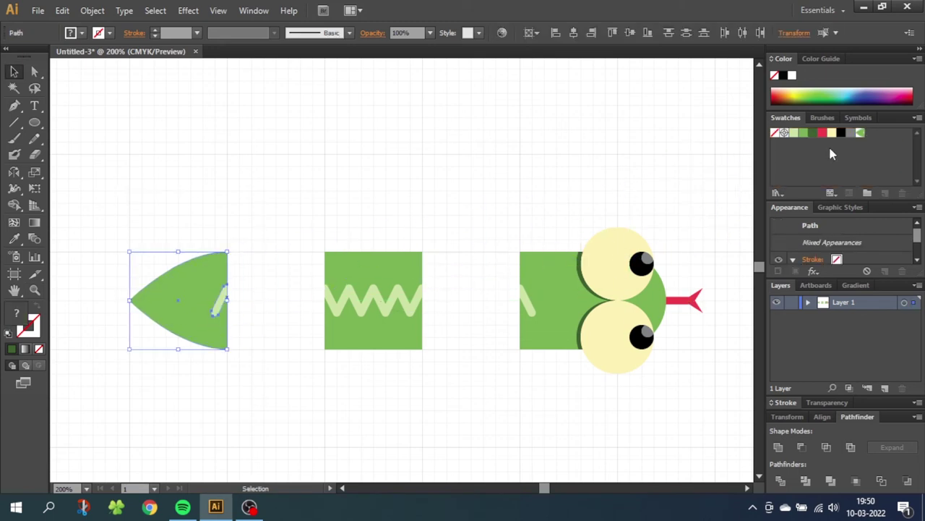
{"action": "left_click_drag", "start_coordinate": [295, 227], "coordinate": [444, 376]}
{"action": "left_click_drag", "start_coordinate": [377, 315], "coordinate": [880, 139]}
{"action": "left_click_drag", "start_coordinate": [488, 178], "coordinate": [713, 403]}
{"action": "left_click_drag", "start_coordinate": [621, 283], "coordinate": [906, 143]}
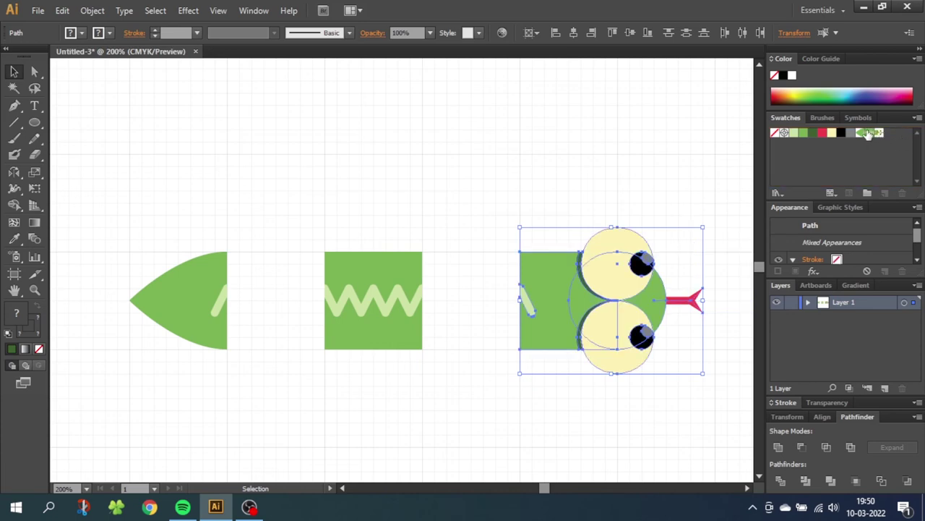
- With nothing selected, create a new pattern brush and name it "Snake"
{"action": "left_click", "coordinate": [570, 197]}
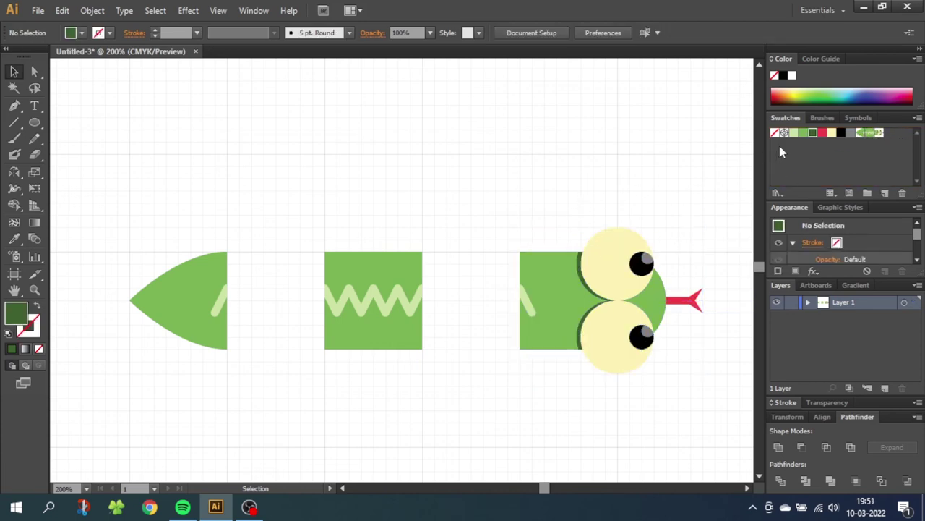
{"action": "left_click", "coordinate": [822, 118]}
{"action": "left_click", "coordinate": [885, 195]}
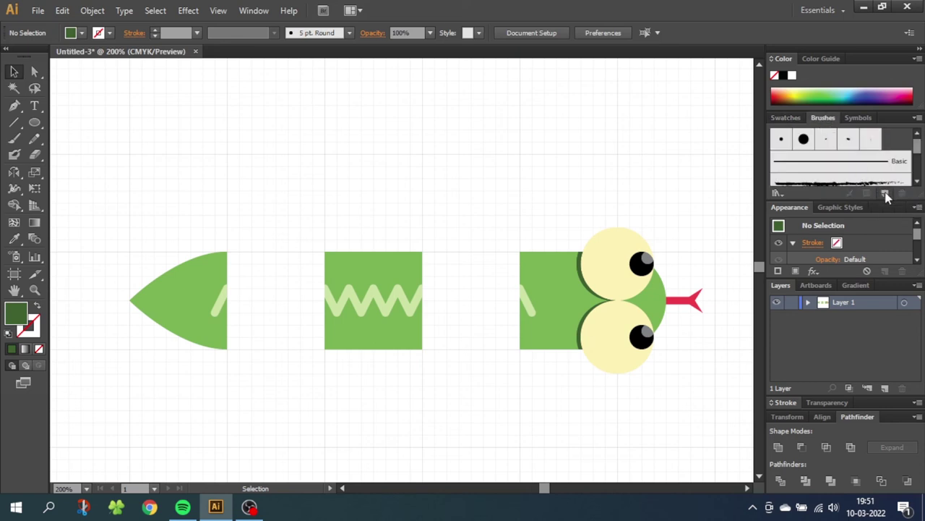
{"action": "left_click", "coordinate": [571, 287]}
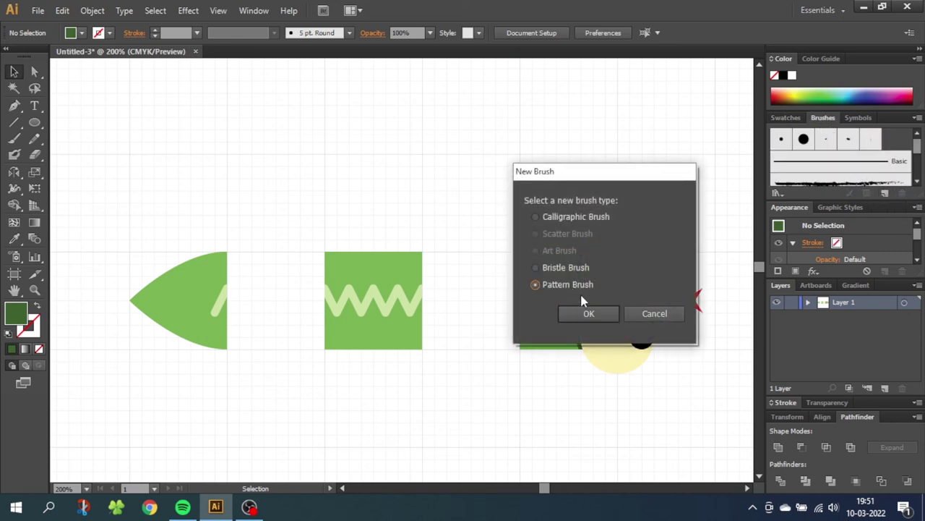
{"action": "left_click", "coordinate": [590, 314]}
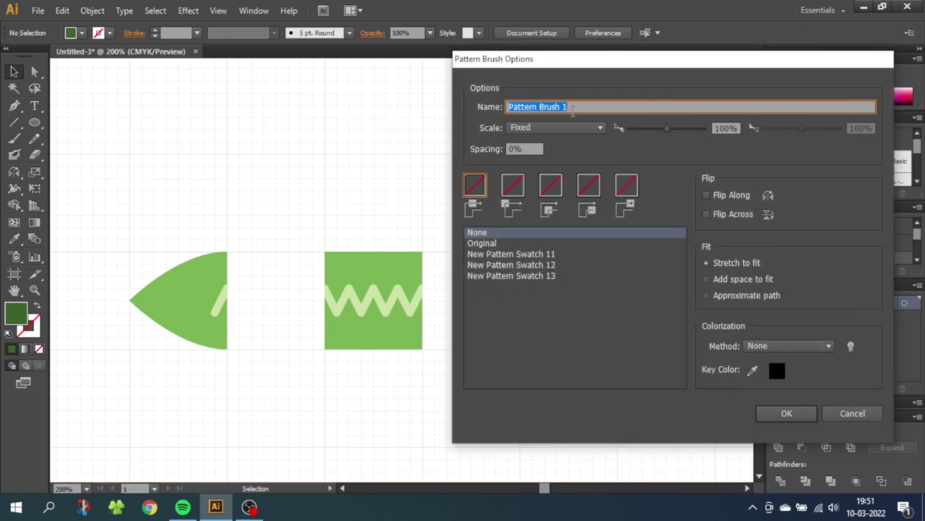
{"action": "type", "text": "Snake"}
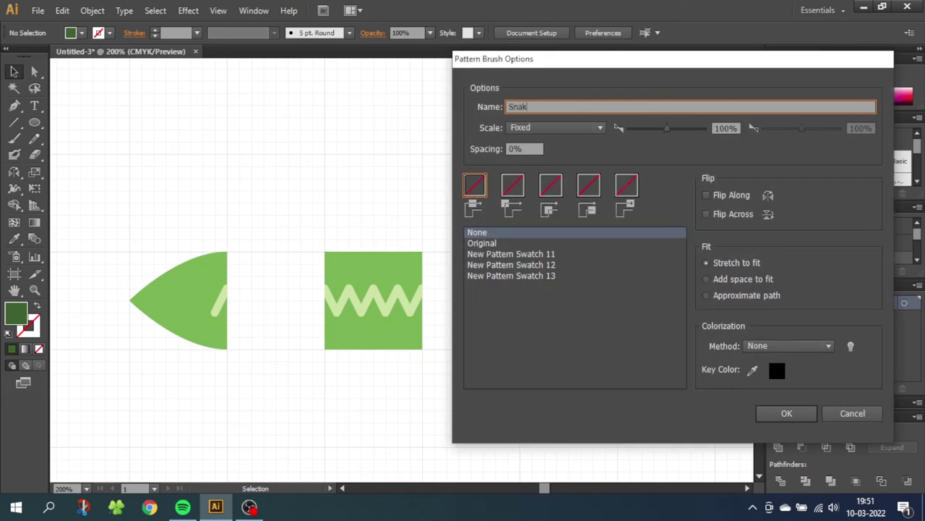
- Assign New Pattern Swatch 11 as start tile, 12 as side tile and 13 as end tile, and save the brush
{"action": "left_click", "coordinate": [593, 193]}
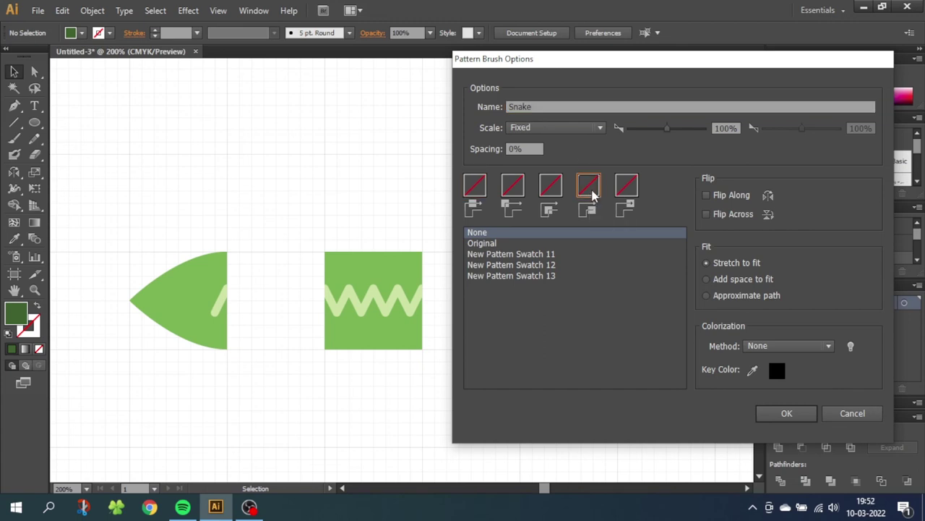
{"action": "left_click", "coordinate": [532, 256]}
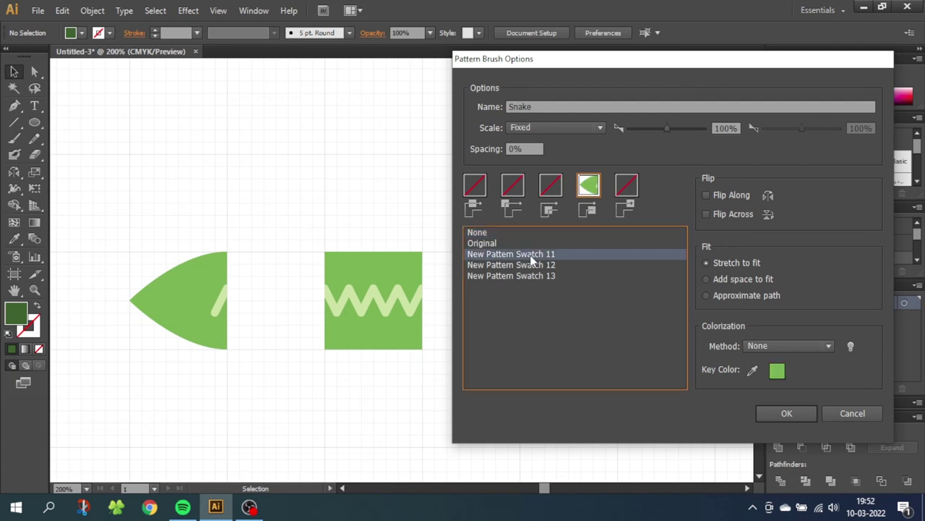
{"action": "left_click", "coordinate": [477, 188]}
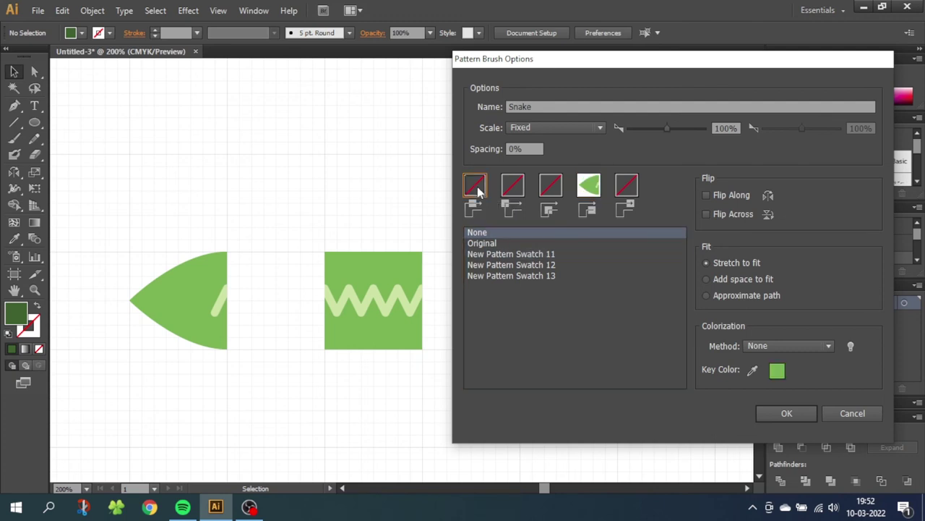
{"action": "left_click", "coordinate": [511, 265]}
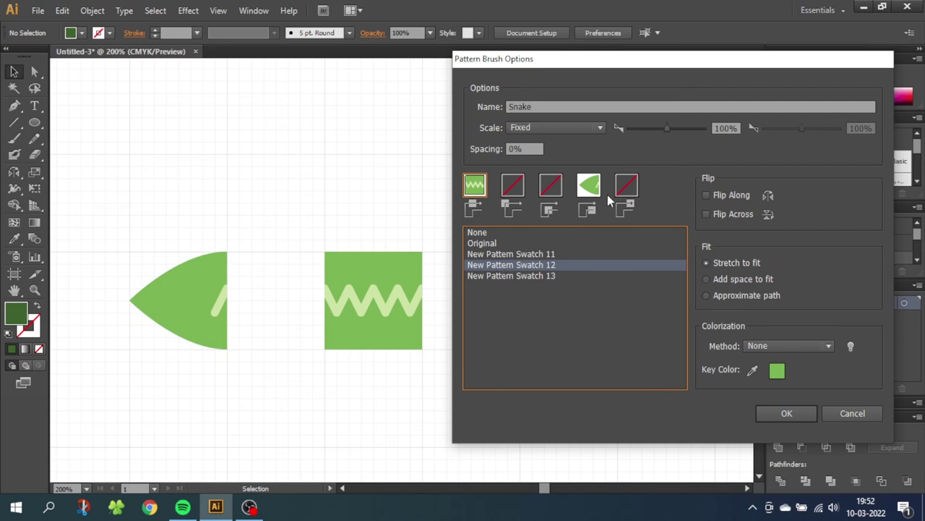
{"action": "left_click", "coordinate": [629, 186]}
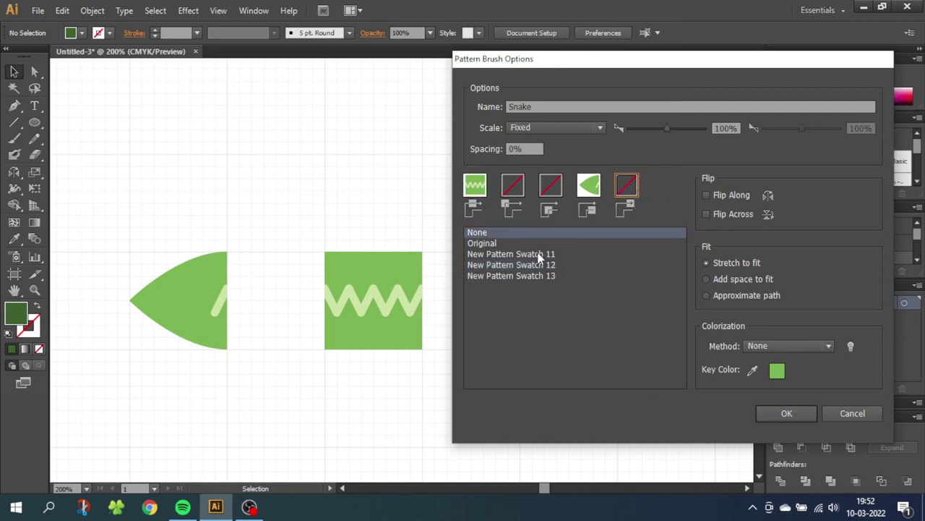
{"action": "left_click", "coordinate": [538, 277]}
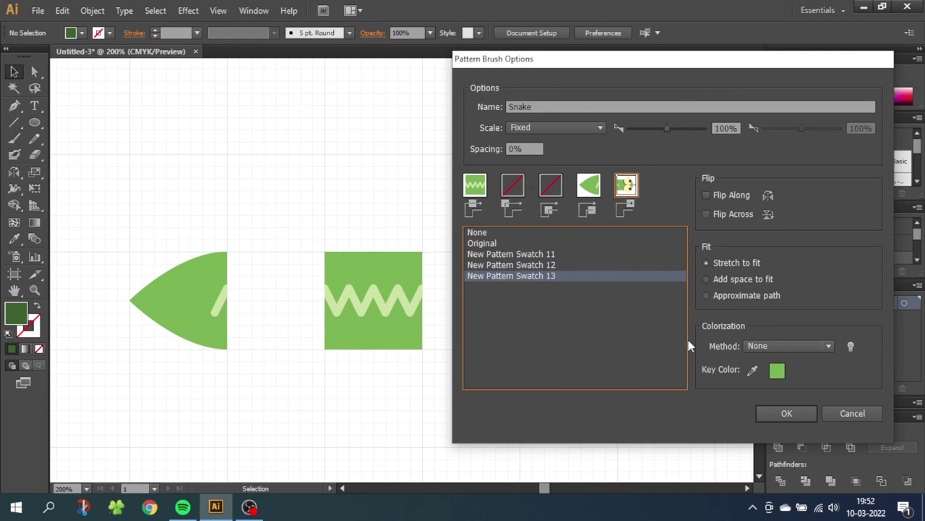
{"action": "left_click", "coordinate": [786, 413]}
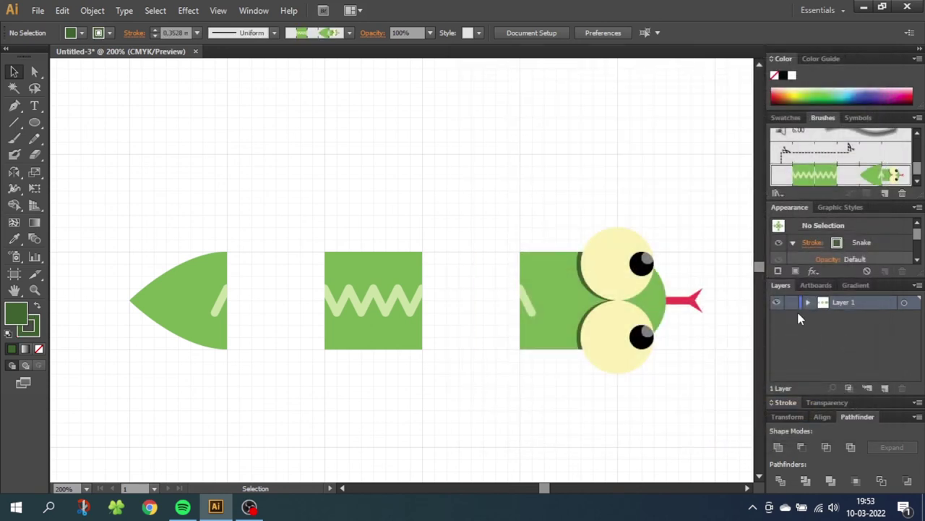
- Paint two snakes with the Snake brush: a wavy one across the lower artboard and one curving up around the snake parts
{"action": "left_click", "coordinate": [34, 289]}
{"action": "left_click", "coordinate": [393, 295], "text": "alt"}
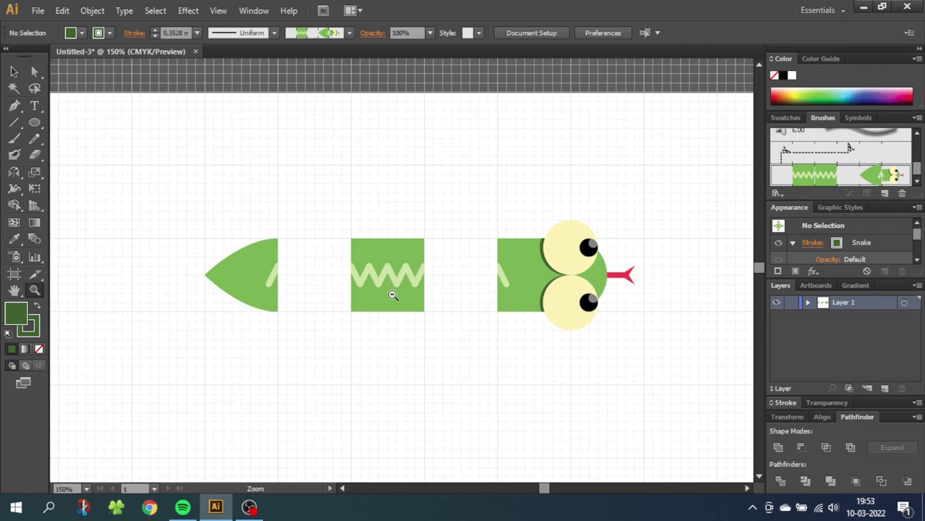
{"action": "left_click", "coordinate": [419, 311], "text": "alt"}
{"action": "left_click", "coordinate": [419, 310], "text": "alt"}
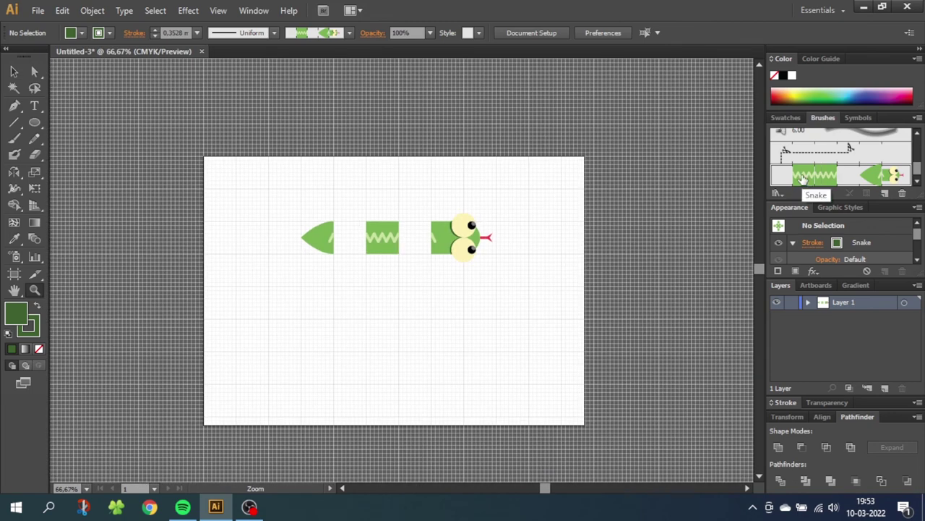
{"action": "left_click", "coordinate": [13, 138]}
{"action": "mouse_move", "coordinate": [266, 423]}
{"action": "left_mouse_down"}
{"action": "mouse_move", "coordinate": [267, 366]}
{"action": "mouse_move", "coordinate": [301, 358]}
{"action": "mouse_move", "coordinate": [361, 385]}
{"action": "mouse_move", "coordinate": [466, 379]}
{"action": "mouse_move", "coordinate": [525, 345]}
{"action": "mouse_move", "coordinate": [544, 316]}
{"action": "left_mouse_up"}
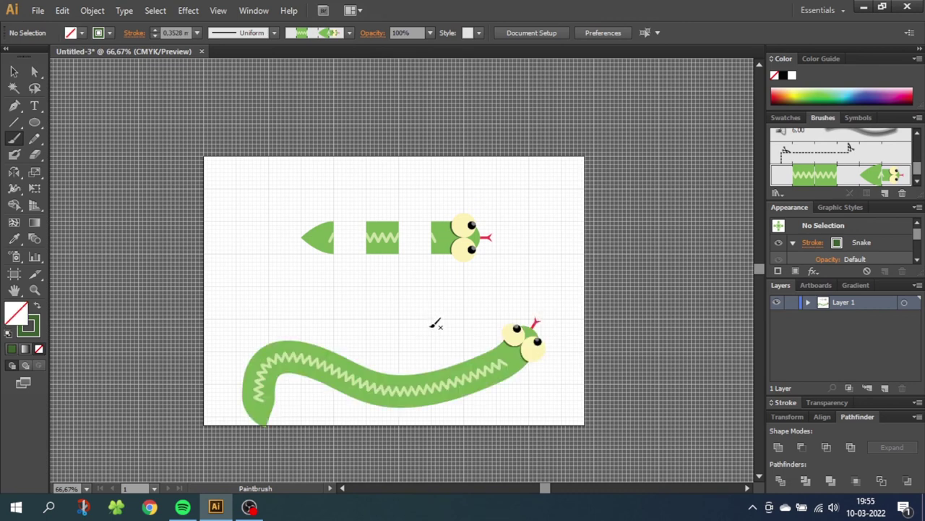
{"action": "mouse_move", "coordinate": [433, 327]}
{"action": "left_mouse_down"}
{"action": "mouse_move", "coordinate": [508, 281]}
{"action": "mouse_move", "coordinate": [537, 235]}
{"action": "mouse_move", "coordinate": [543, 194]}
{"action": "mouse_move", "coordinate": [524, 178]}
{"action": "mouse_move", "coordinate": [463, 168]}
{"action": "mouse_move", "coordinate": [425, 194]}
{"action": "left_mouse_up"}
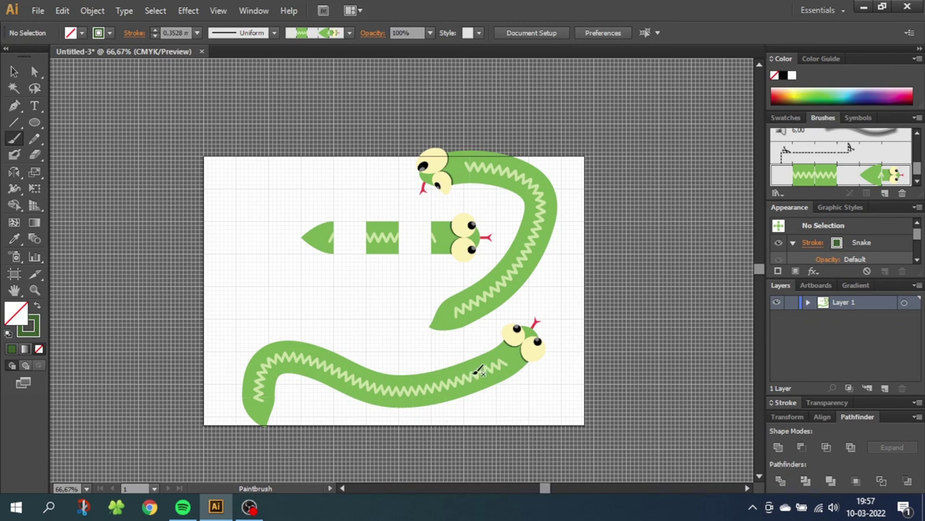
- Try stroke weights of 0,25 mm and 0,1 mm on the lower wavy snake, and set it to 0,5 mm
{"action": "left_click", "coordinate": [13, 71]}
{"action": "left_click_drag", "start_coordinate": [202, 315], "coordinate": [340, 417]}
{"action": "left_click", "coordinate": [197, 33]}
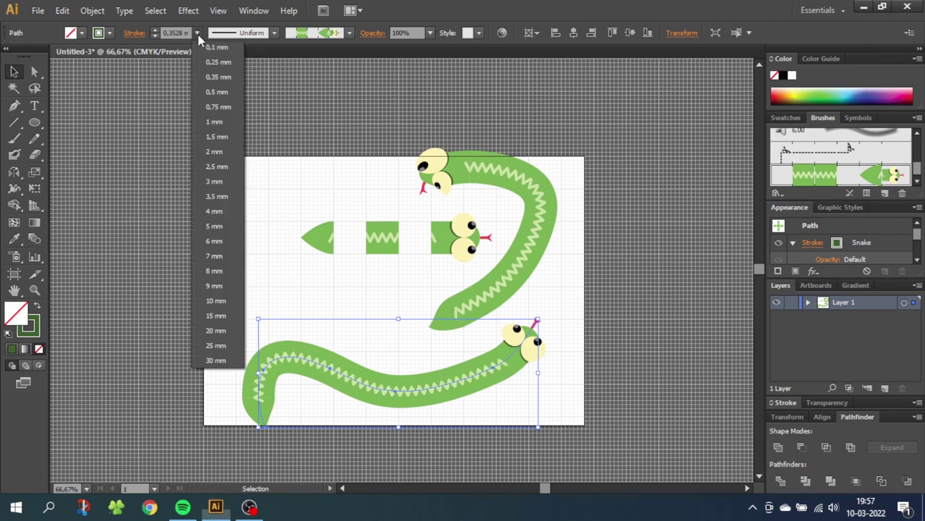
{"action": "left_click", "coordinate": [209, 64]}
{"action": "left_click", "coordinate": [197, 32]}
{"action": "left_click", "coordinate": [211, 48]}
{"action": "left_click", "coordinate": [197, 32]}
{"action": "left_click", "coordinate": [215, 92]}
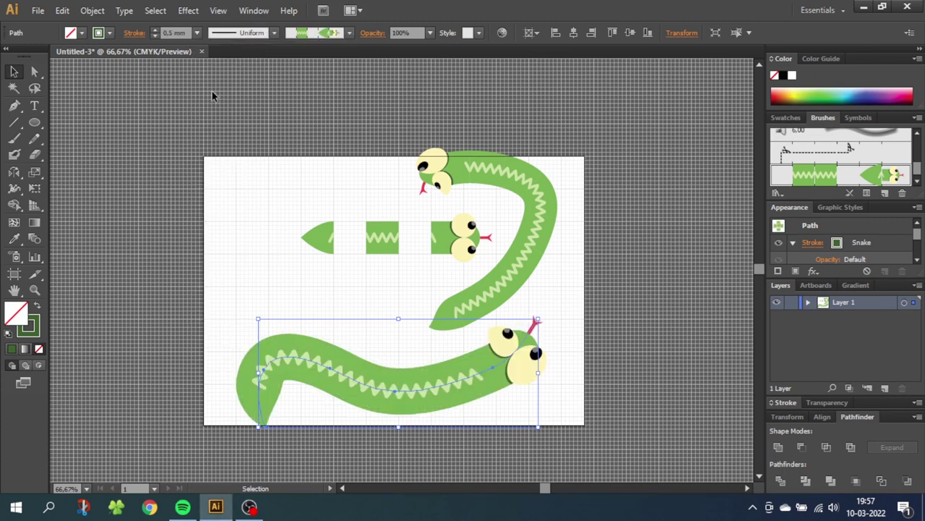
- Apply the lens-shaped variable width profile to the wavy snake and adjust its body width near the tail bend with the Width tool
{"action": "left_click", "coordinate": [274, 32]}
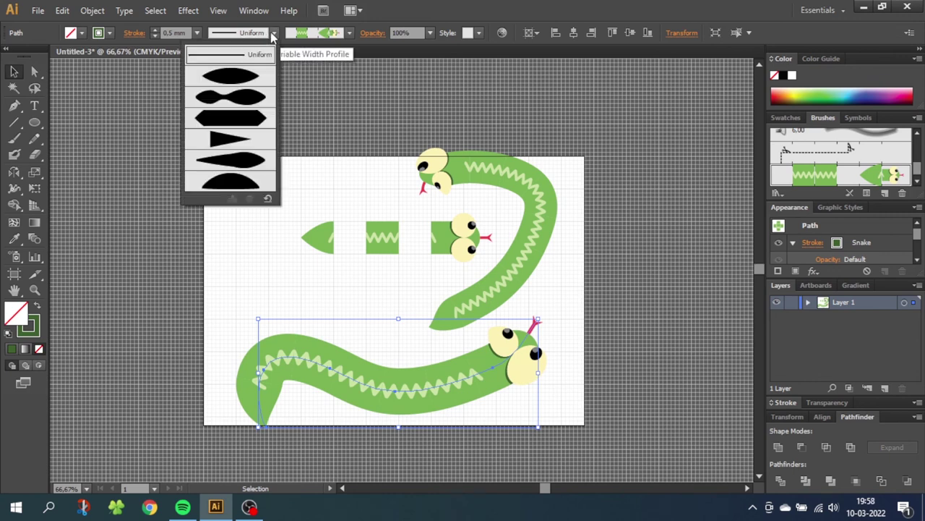
{"action": "left_click", "coordinate": [239, 70]}
{"action": "left_click", "coordinate": [15, 188]}
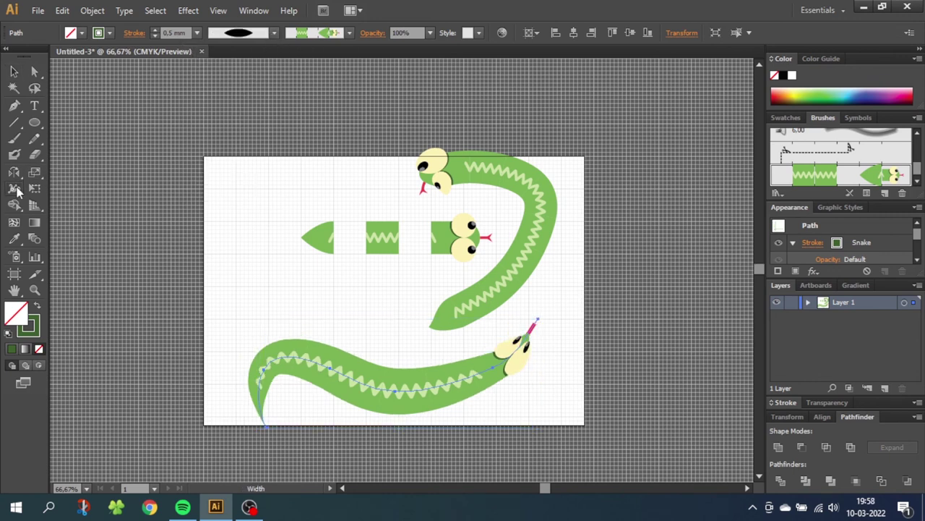
{"action": "left_click_drag", "start_coordinate": [330, 371], "coordinate": [339, 349]}
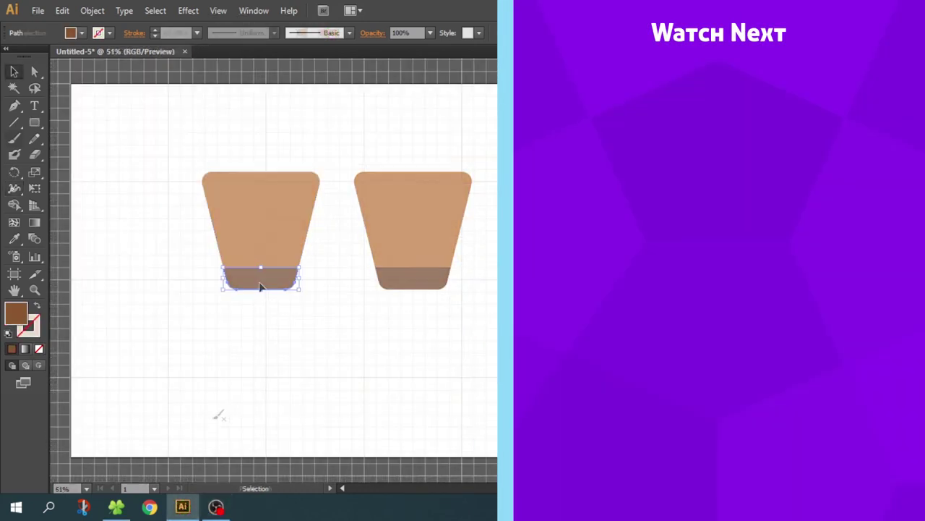
- Paint an S-curved trunk across the artboard with the brown segmented pattern brush
{"action": "mouse_move", "coordinate": [213, 415]}
{"action": "left_mouse_down"}
{"action": "mouse_move", "coordinate": [231, 324]}
{"action": "mouse_move", "coordinate": [296, 237]}
{"action": "mouse_move", "coordinate": [309, 174]}
{"action": "left_mouse_up"}
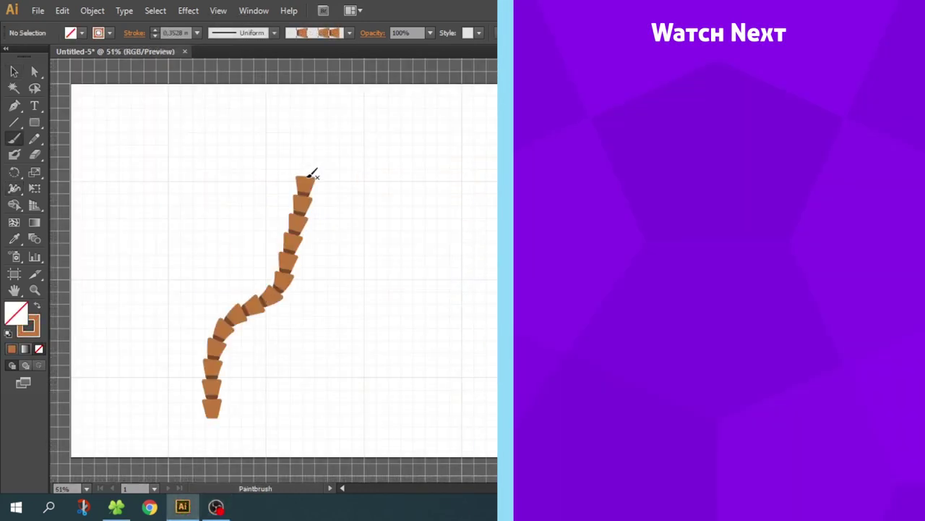